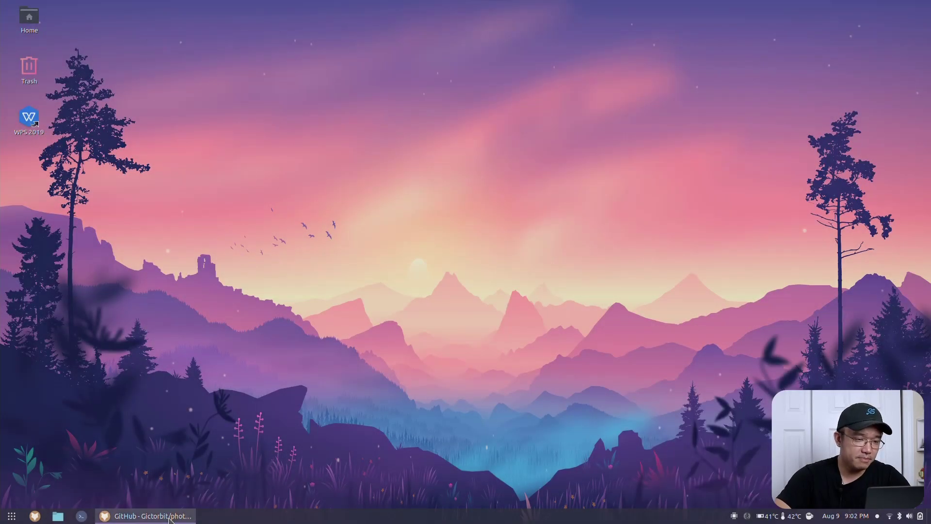
Restore the Firefox window showing the photoshopCClinux GitHub page and reposition it on the desktop
left_click(181, 516)
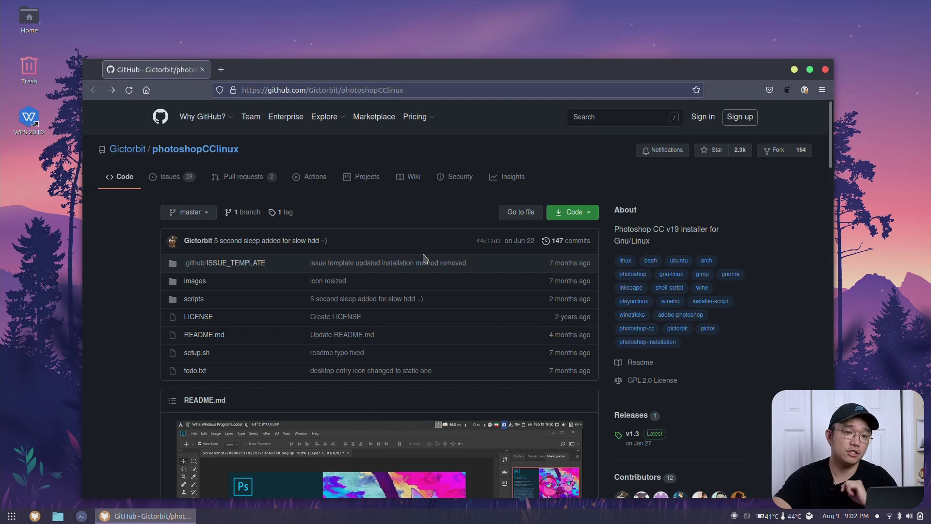
mouse_move(515, 85)
left_mouse_down()
mouse_move(588, 66)
mouse_move(384, 42)
mouse_move(508, 88)
left_mouse_up()
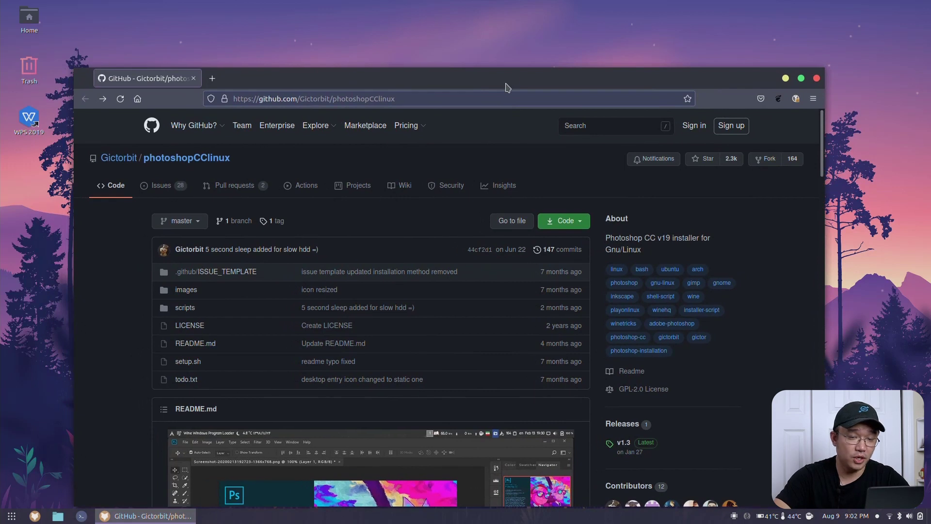
left_click_drag(579, 82, 579, 70)
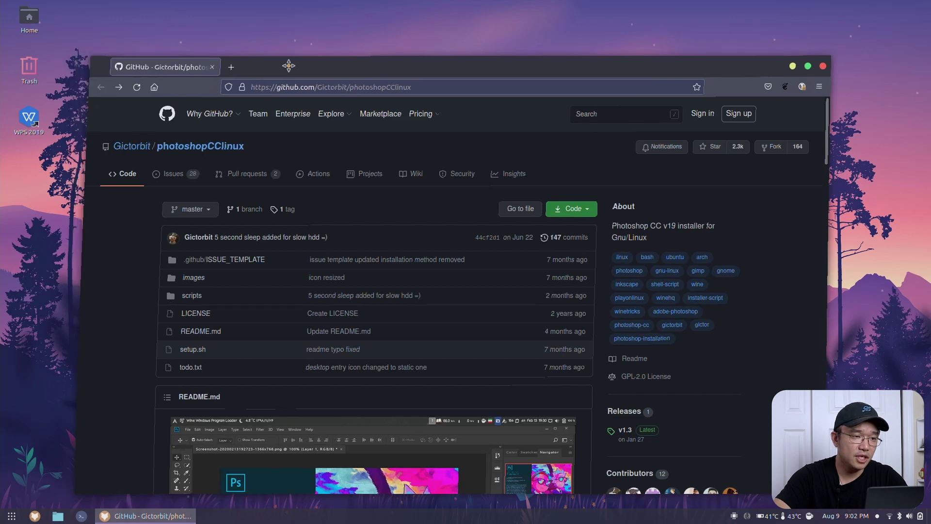
left_click(12, 517)
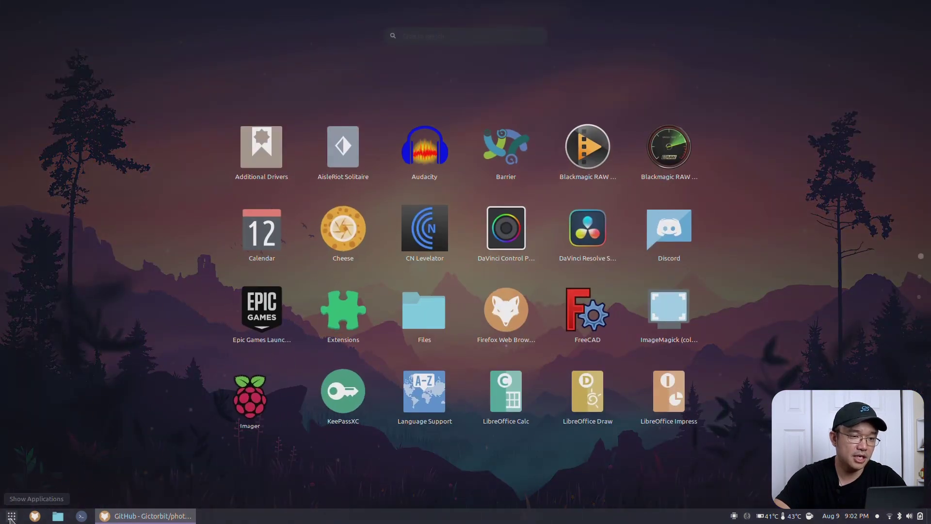
left_click(716, 50)
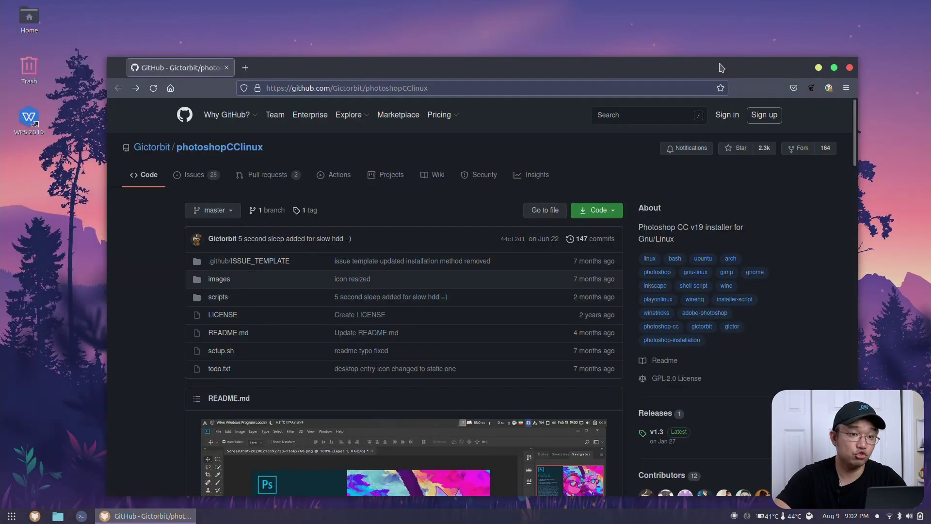
left_click_drag(721, 68, 752, 40)
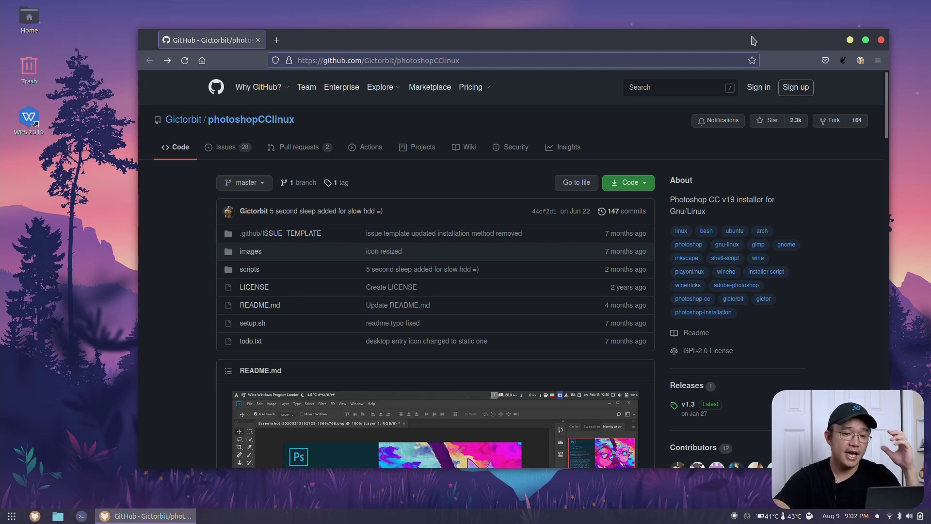
left_click(11, 517)
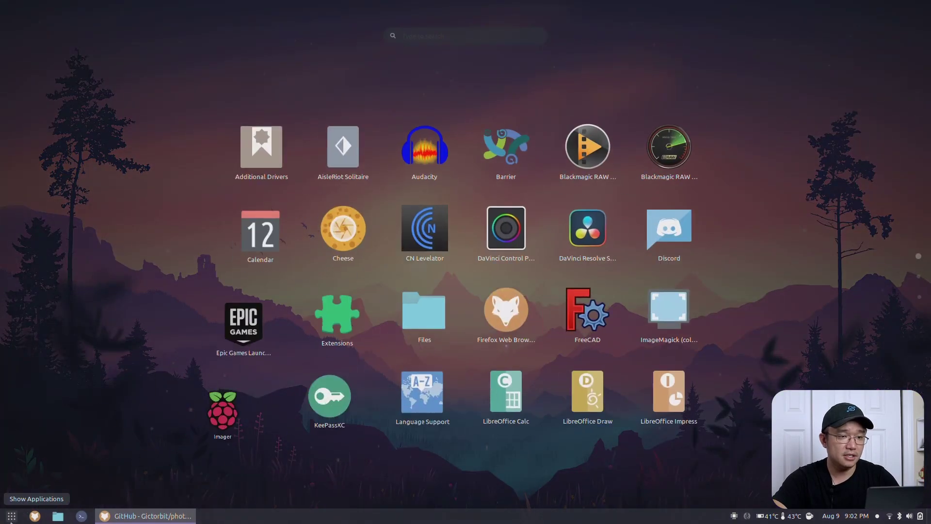
left_click(10, 519)
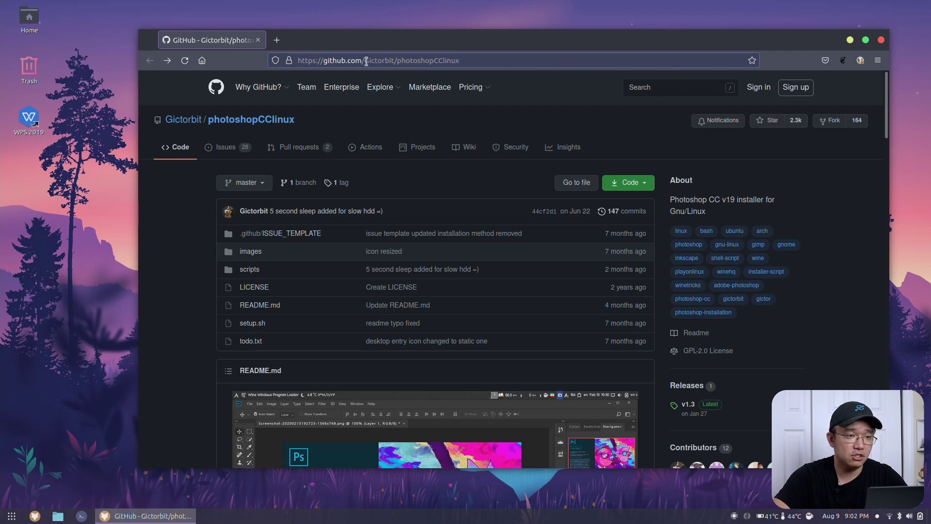
Copy the photoshopCClinux repository URL from the address bar
left_click_drag(366, 61, 394, 61)
left_click(394, 60)
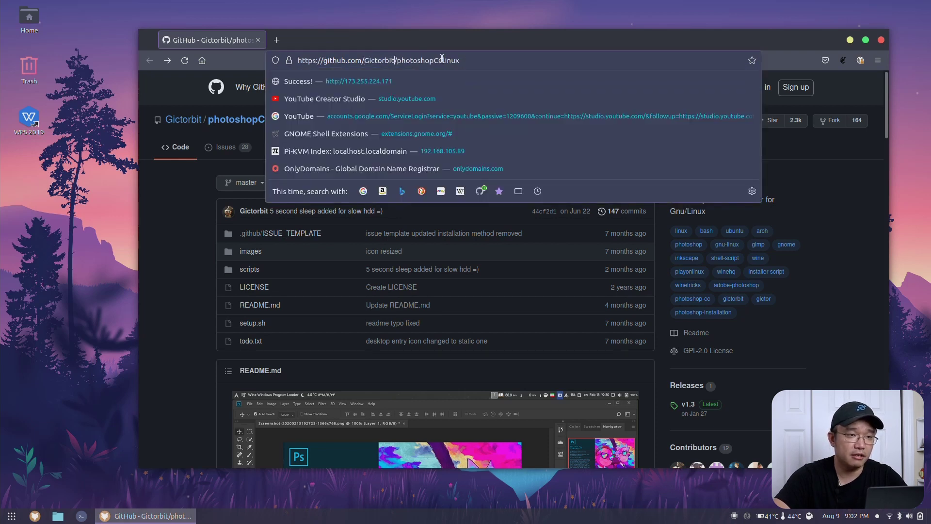
left_click_drag(483, 59, 296, 61)
right_click(330, 62)
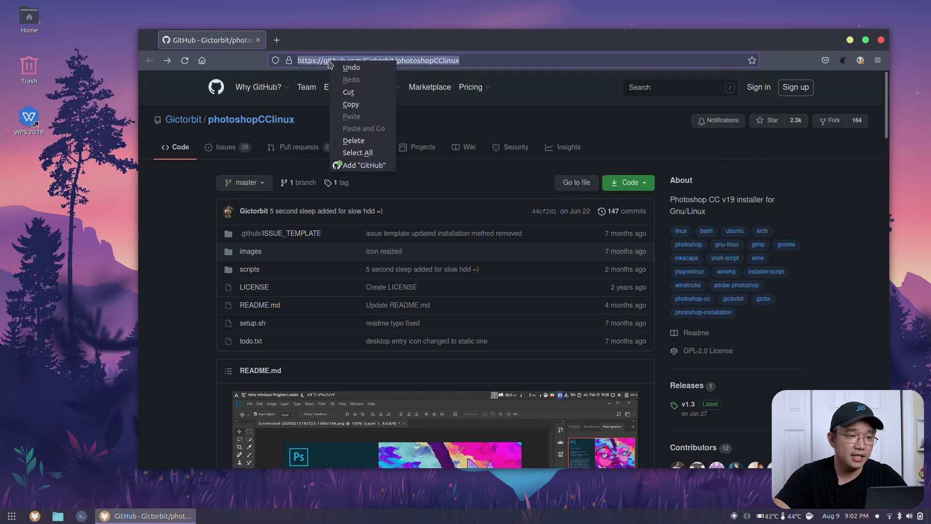
left_click(365, 106)
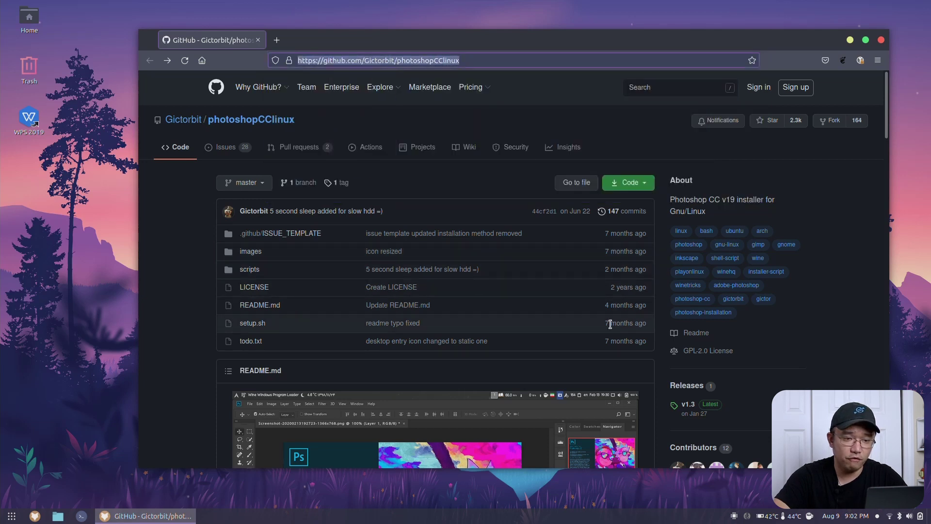
Scroll through the README's features and requirements, then open a new terminal window
scroll(515, 336, "down", 10)
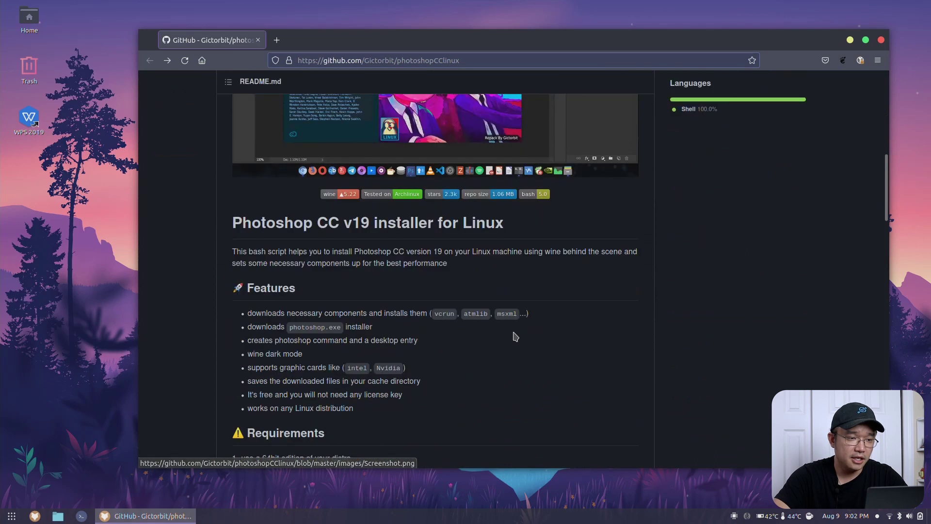
scroll(318, 283, "down", 3)
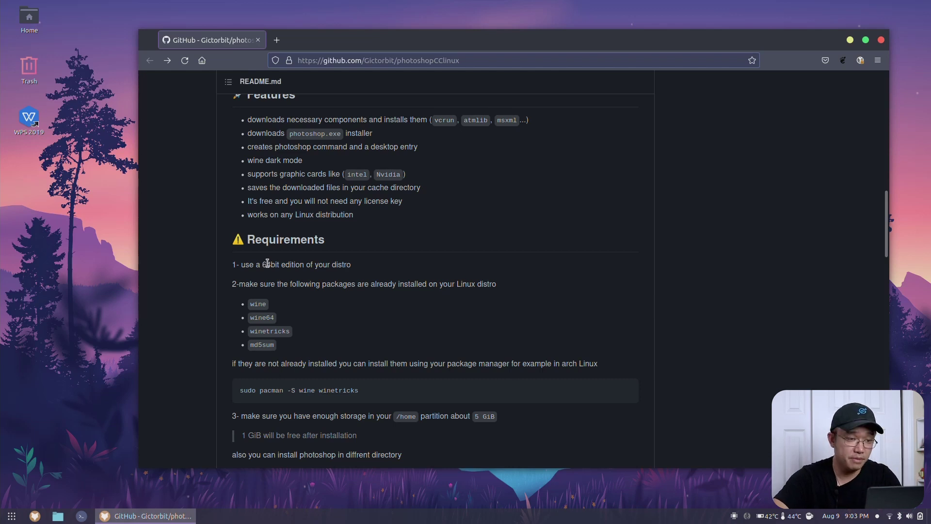
scroll(424, 353, "up", 15)
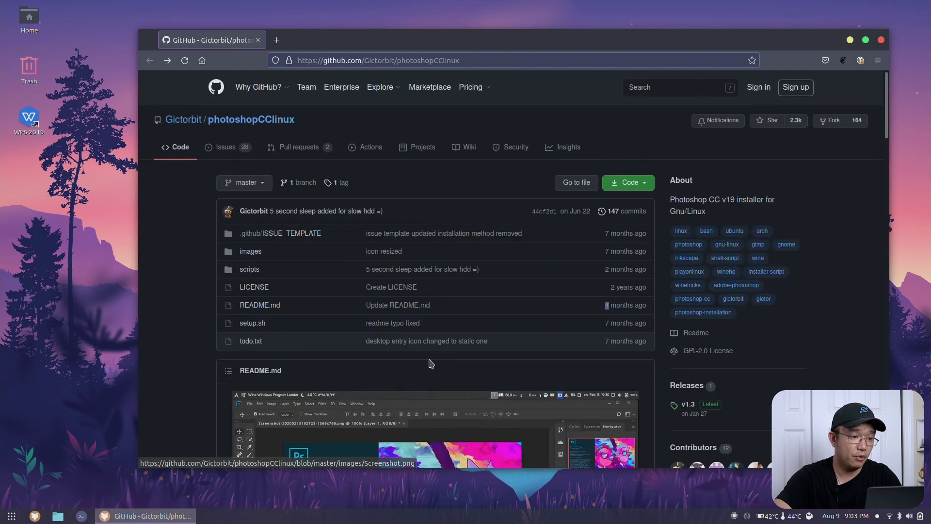
left_click(81, 517)
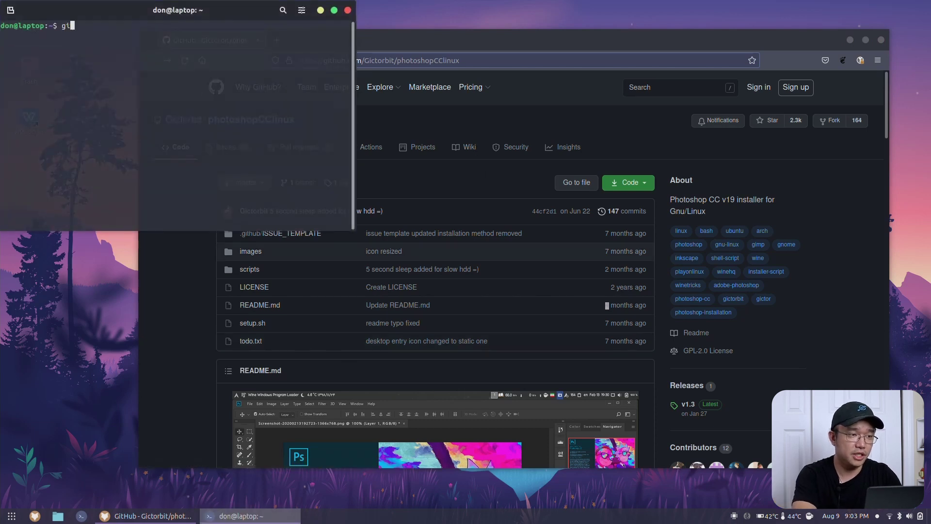
Run git clone with the pasted repository URL, enlarging and maximizing the terminal
type("git clone")
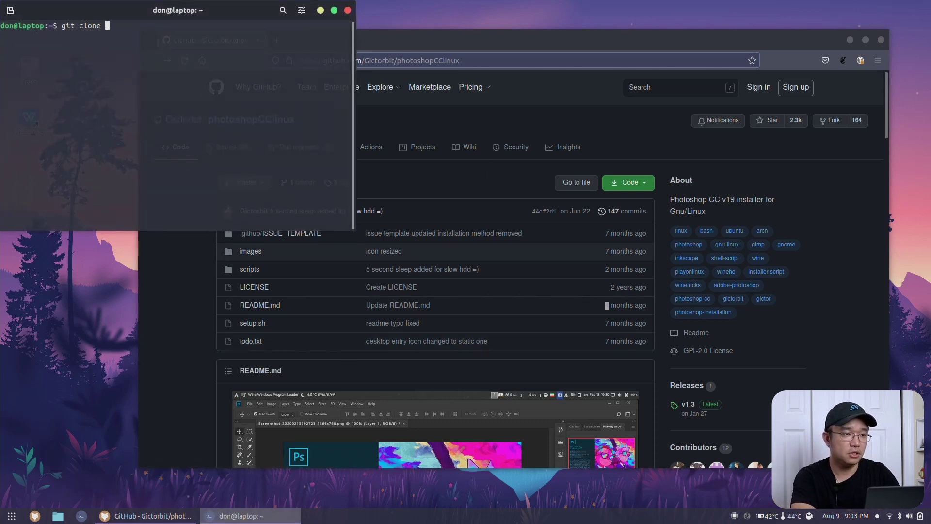
key("ctrl+shift+v")
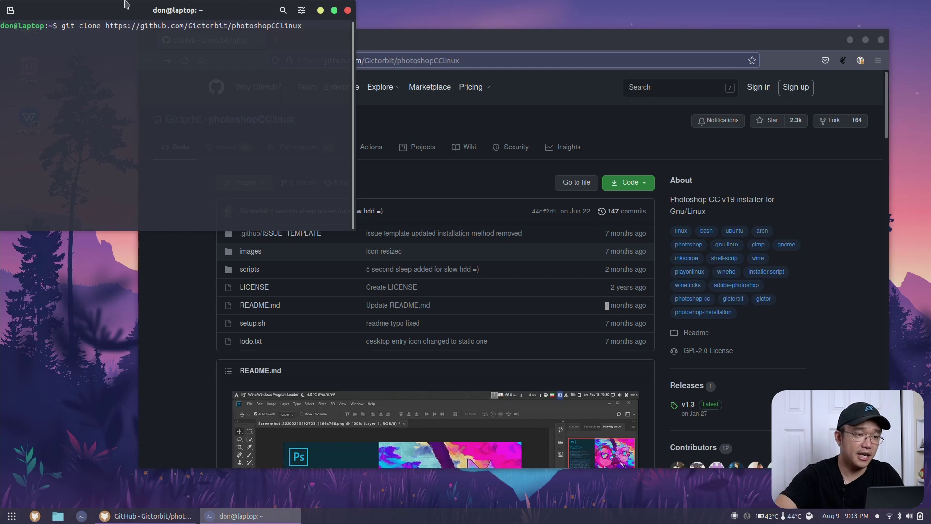
key("ctrl+plus")
key("ctrl+plus")
key("ctrl+plus")
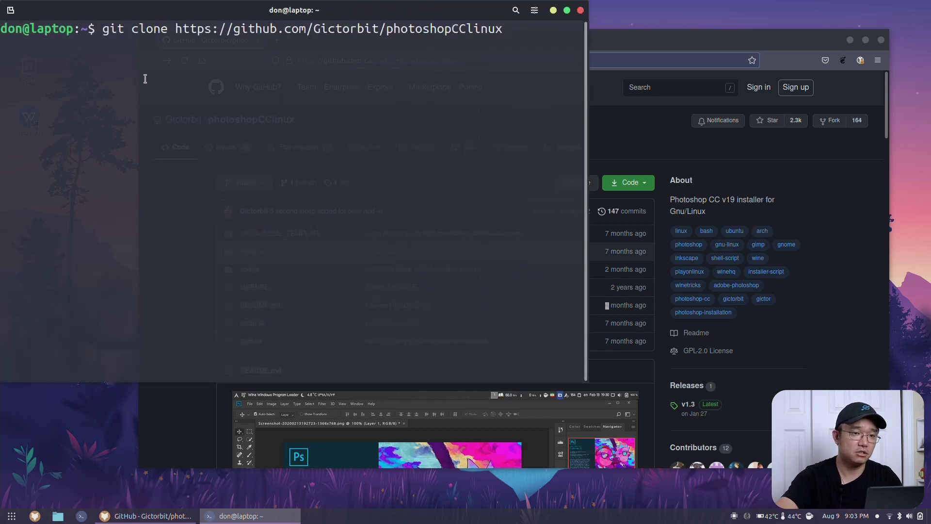
key("Return")
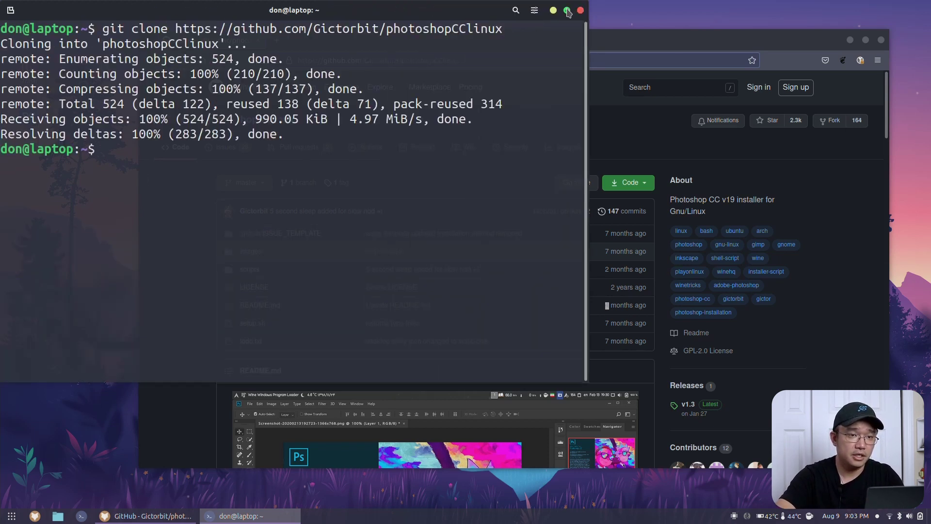
left_click(567, 10)
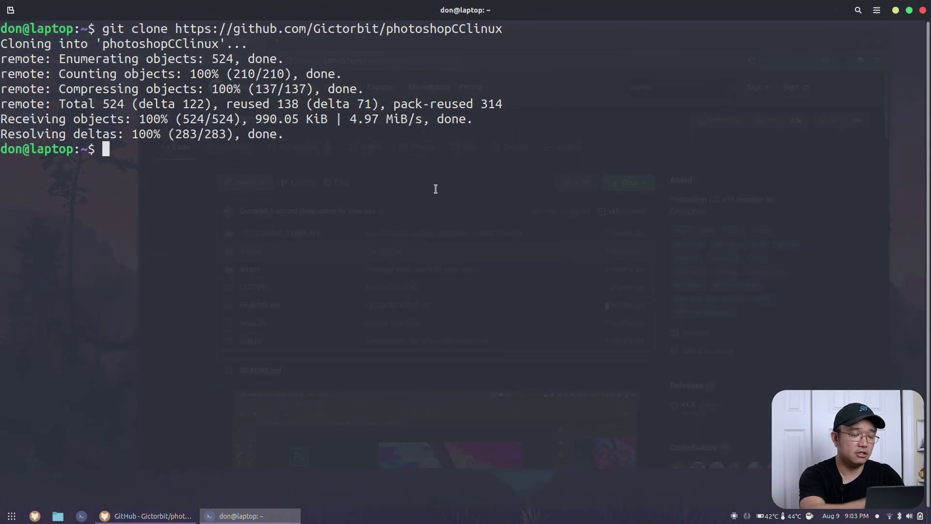
Enter the cloned photoshopCClinux folder and list its files
type("cd ph")
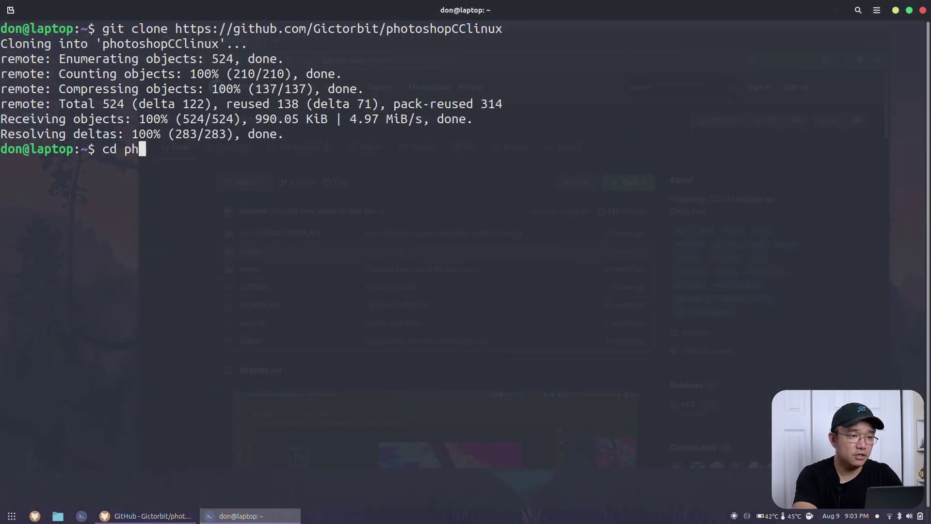
key("Tab")
key("Return")
type("ls")
key("Return")
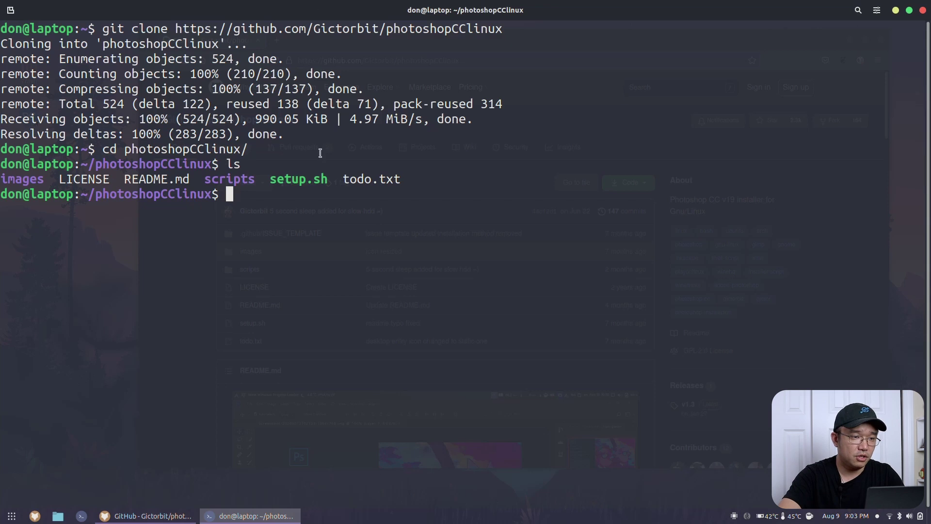
List the scripts folder, pointing out cameraRawInstaller.sh, photoshop.desktop and uninstaller.sh
type("cd sc")
key("Tab")
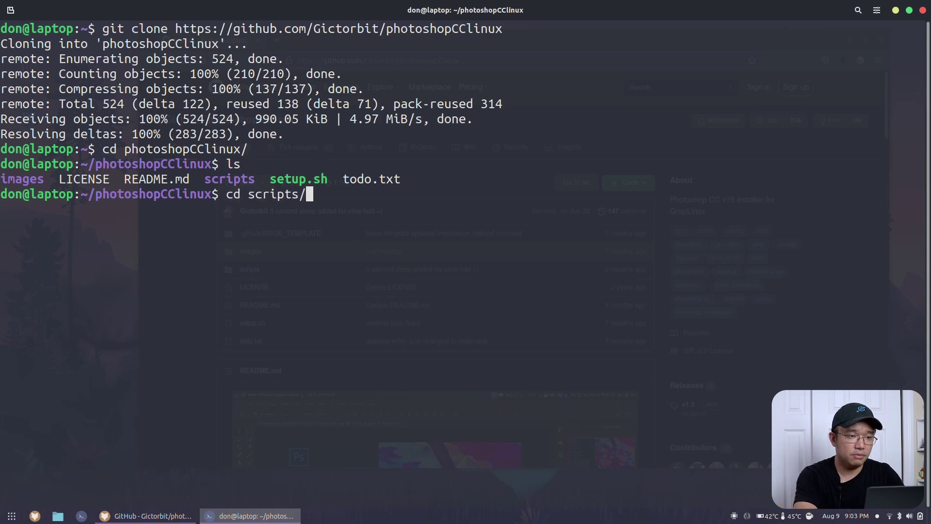
key("Return")
type("ls")
key("Return")
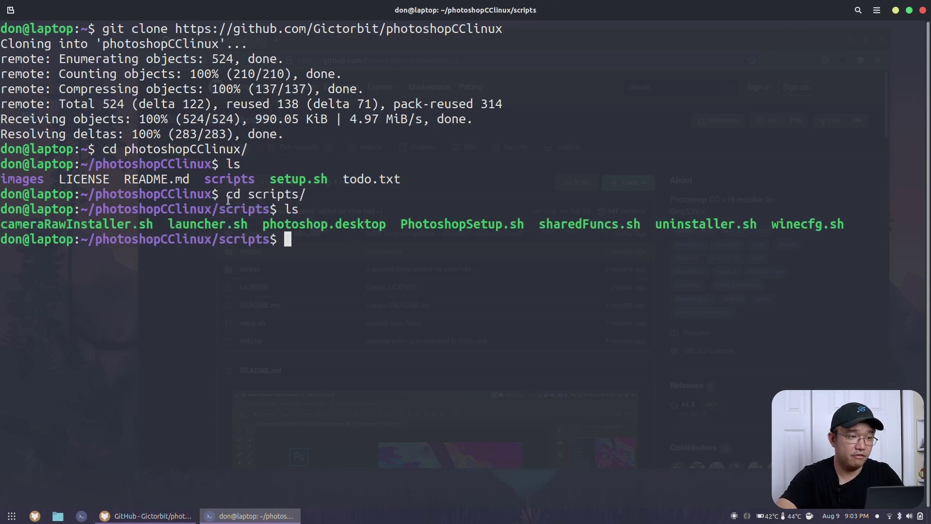
left_click_drag(58, 221, 181, 220)
left_click(160, 220)
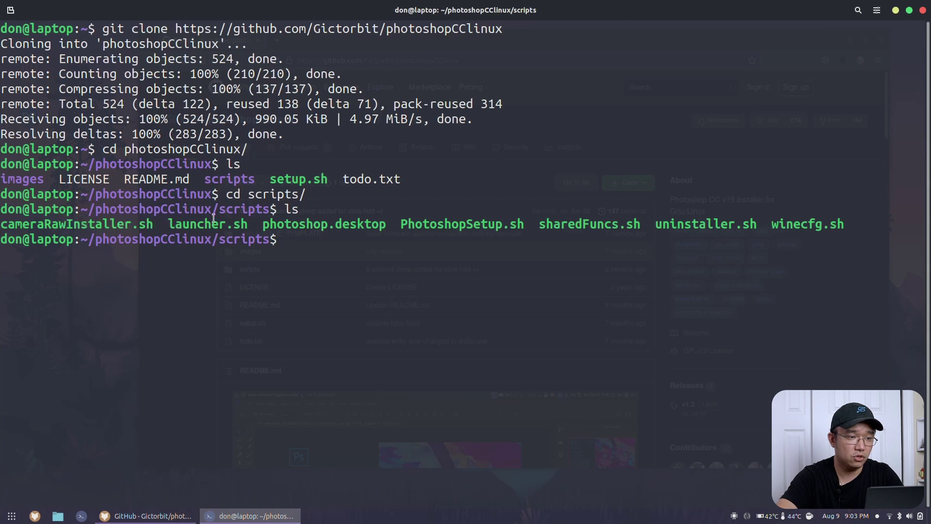
left_click_drag(14, 224, 95, 224)
left_click(90, 224)
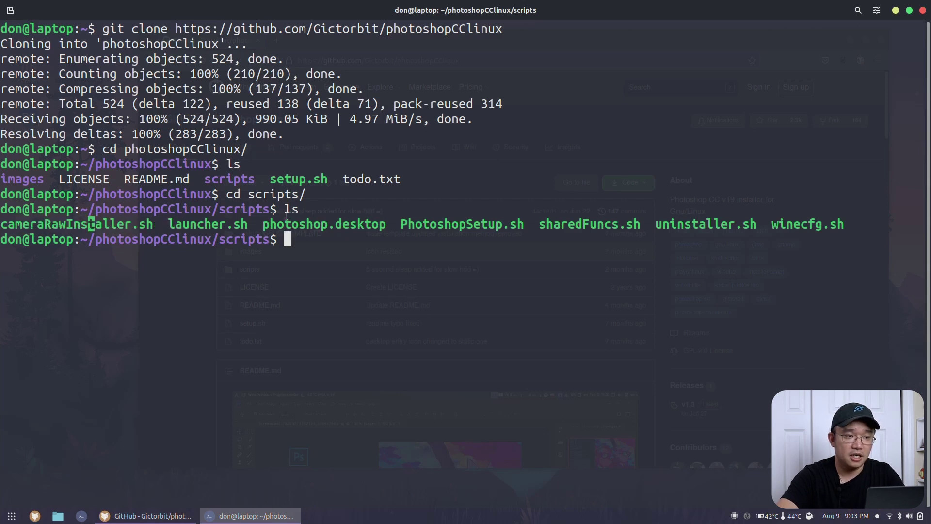
left_click_drag(300, 224, 431, 224)
left_click(431, 224)
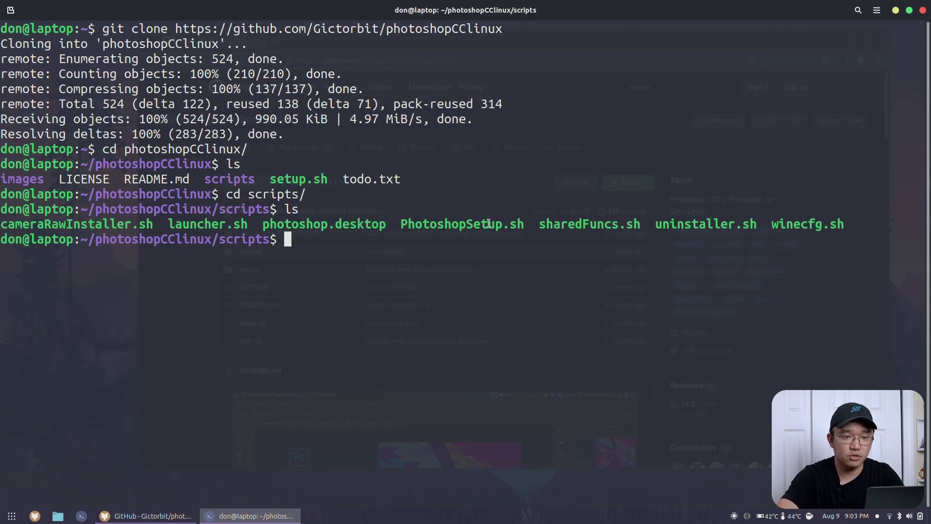
left_click_drag(653, 224, 750, 226)
left_click(750, 227)
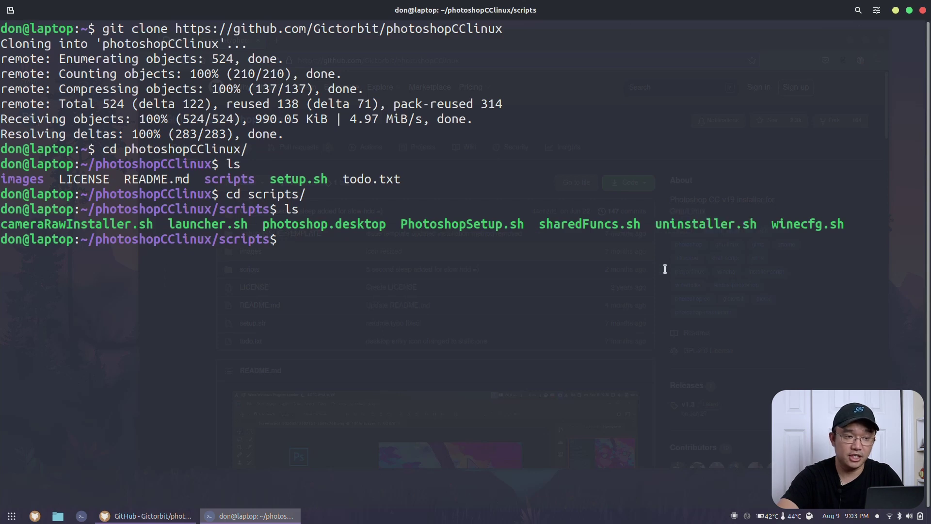
Return to the photoshopCClinux folder and run ./setup.sh
type("cd ..")
key("Return")
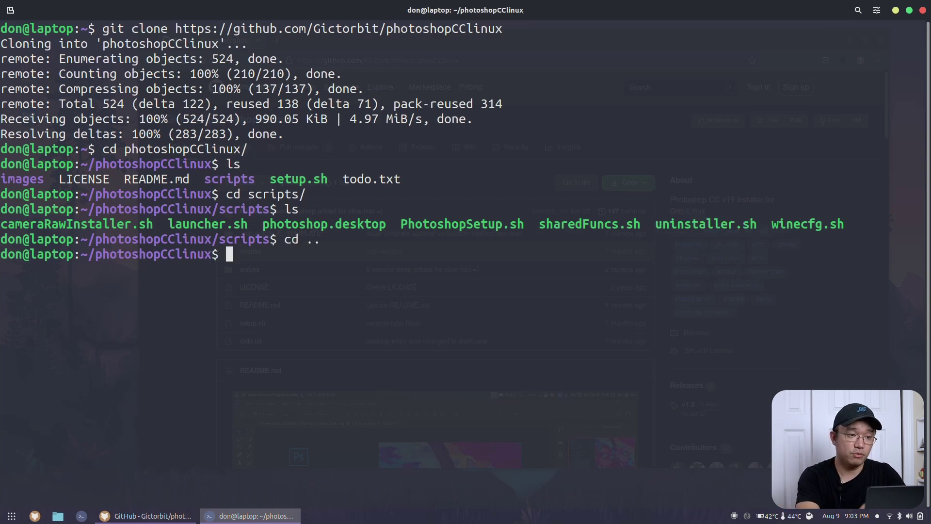
type("ls")
key("Return")
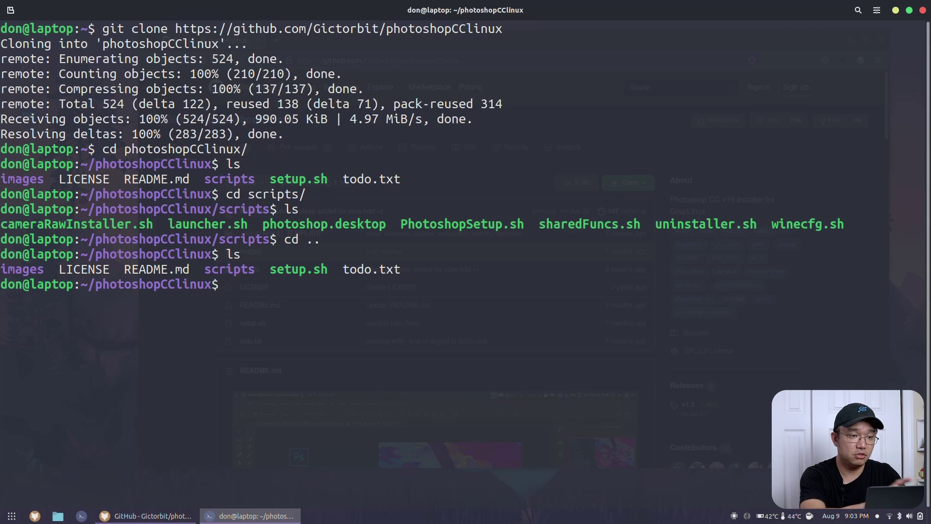
type("./")
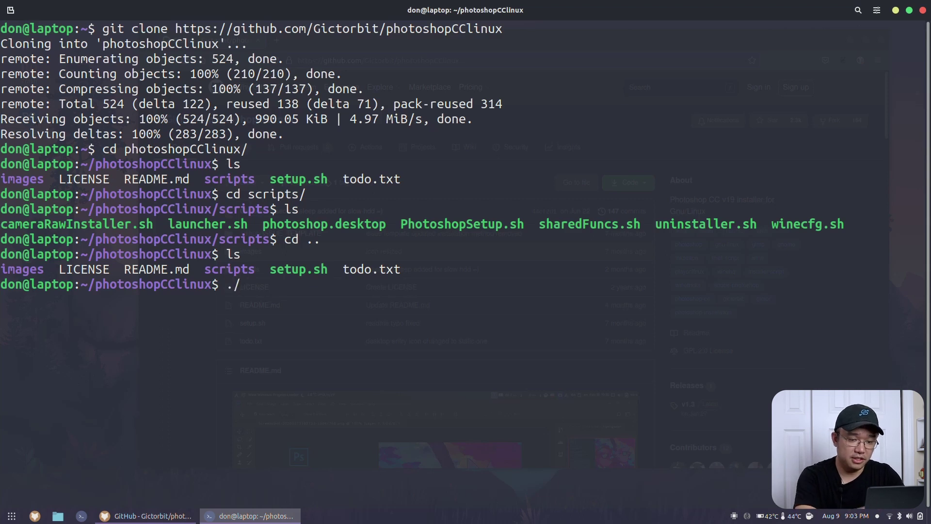
type("setup.sh")
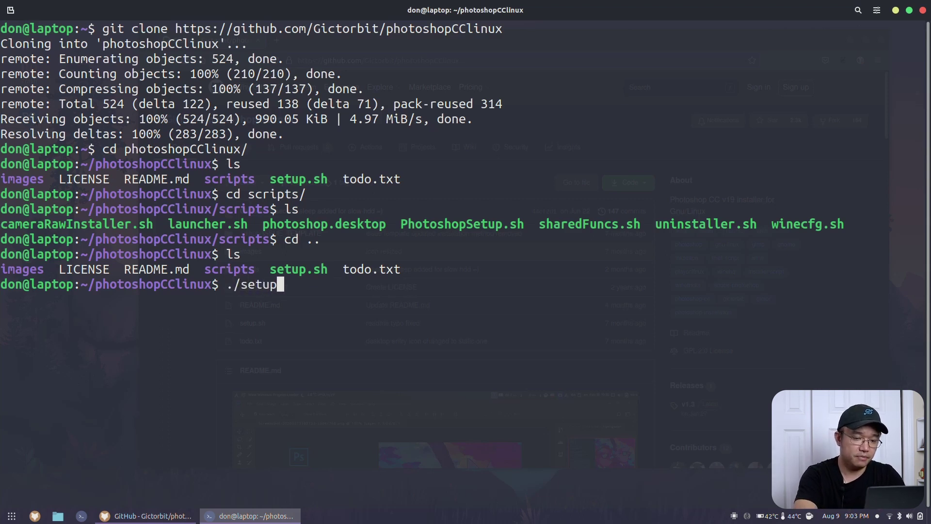
key("Return")
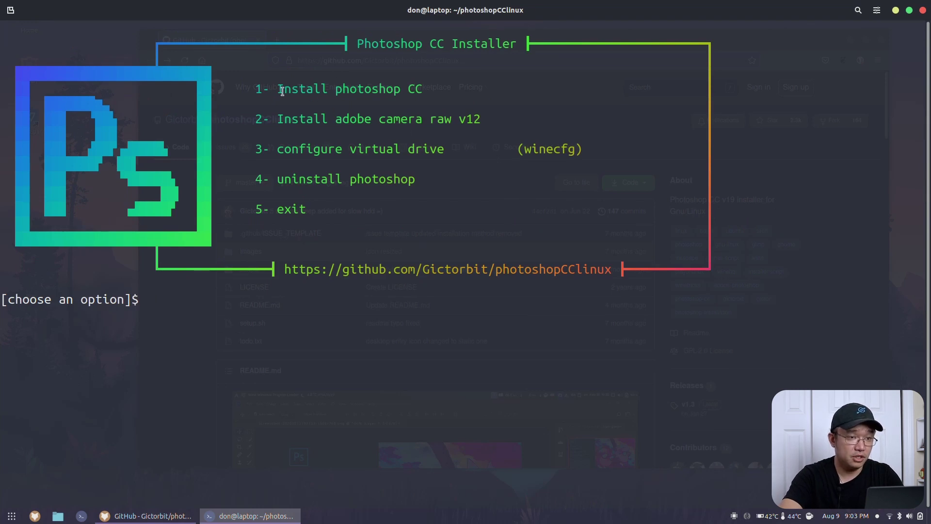
Choose option 1 to install Photoshop CC and accept the Wine configuration unchanged with OK
type("1")
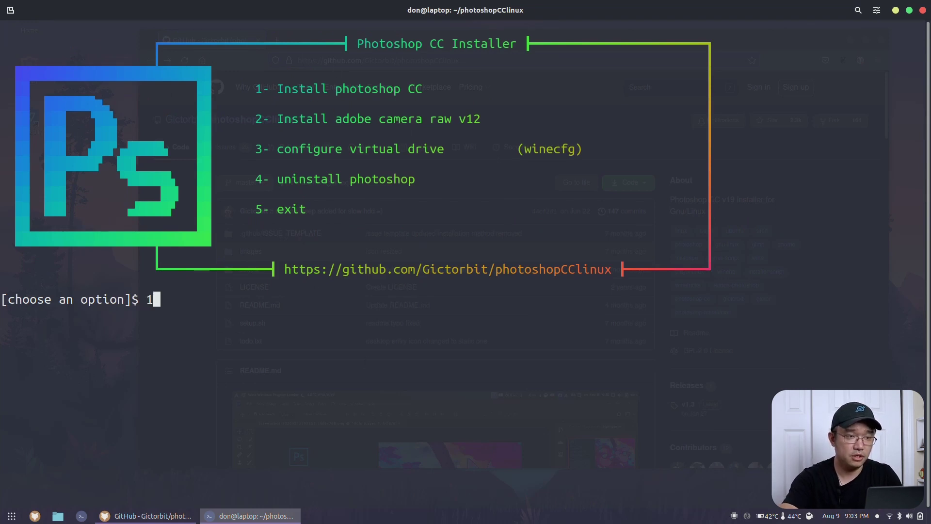
key("Return")
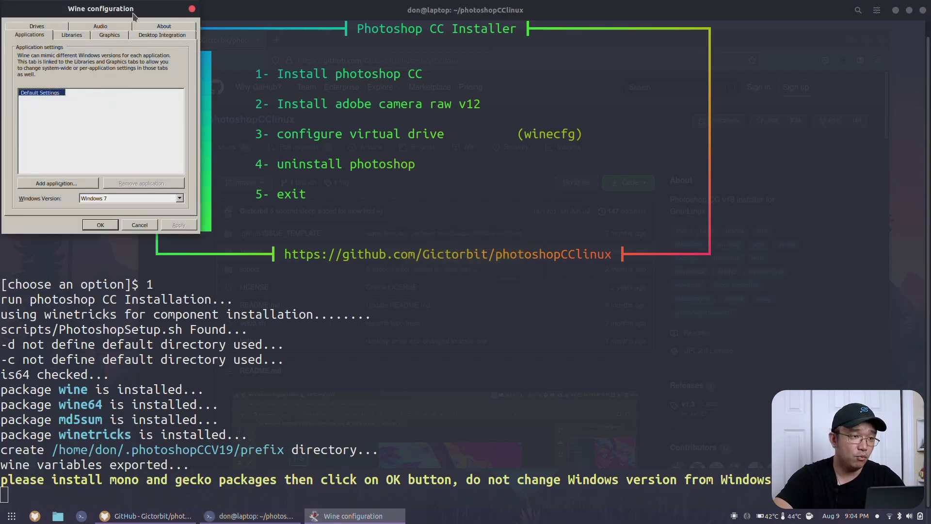
left_click_drag(133, 16, 249, 101)
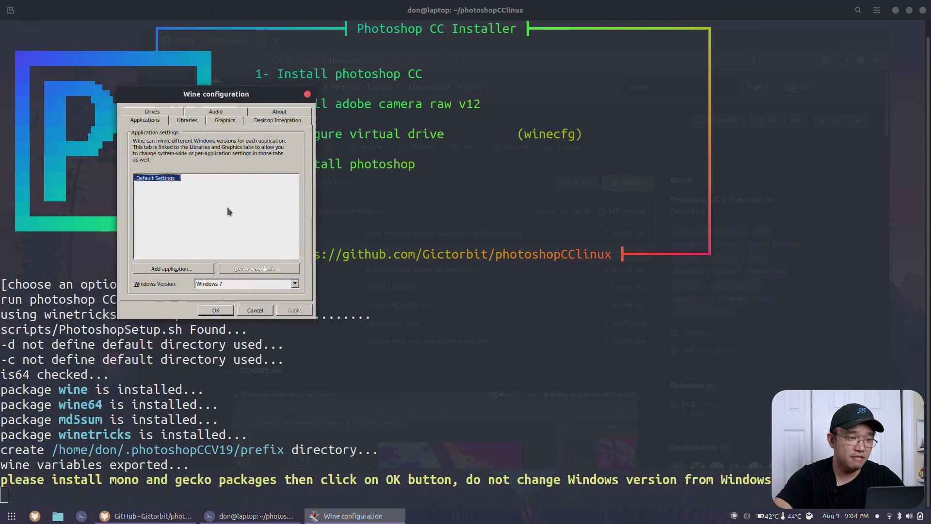
left_click(154, 112)
left_click(145, 113)
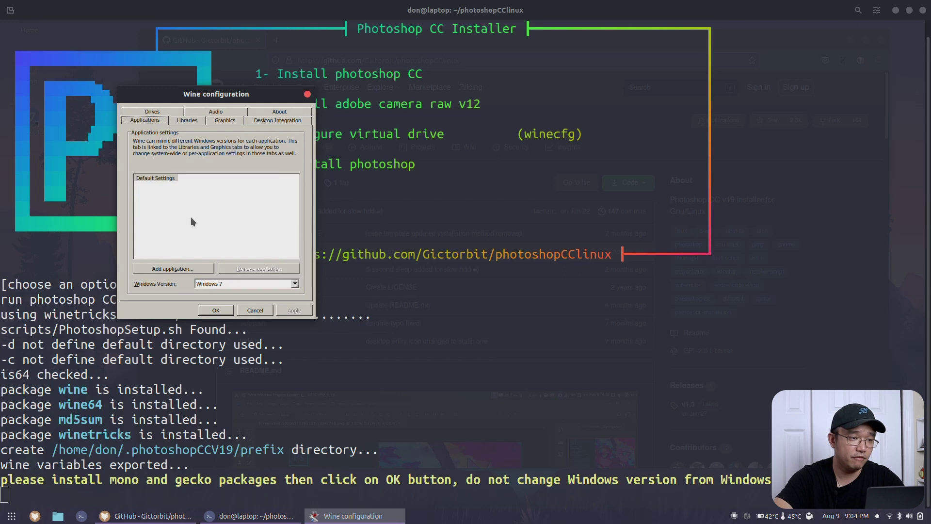
left_click(216, 310)
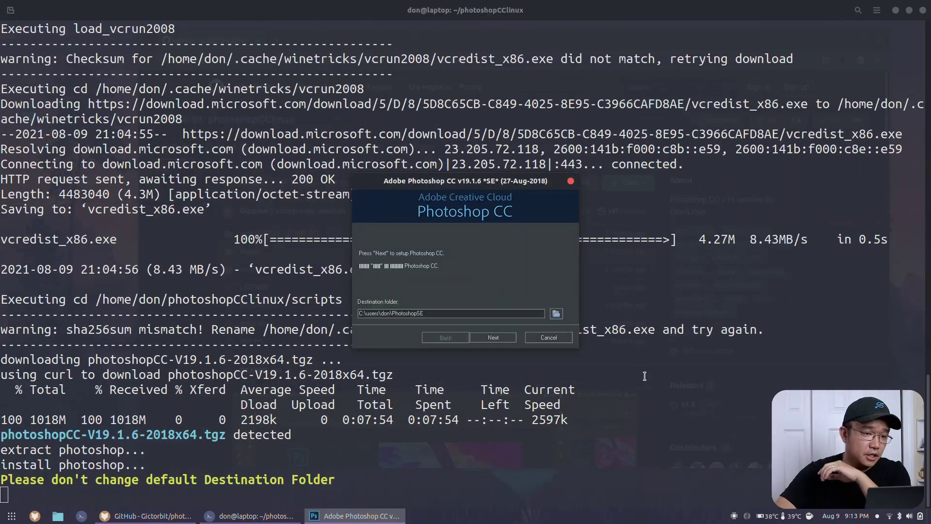
Review the terminal's destination-folder warning, then keep the default destination and click Next
left_click(645, 376)
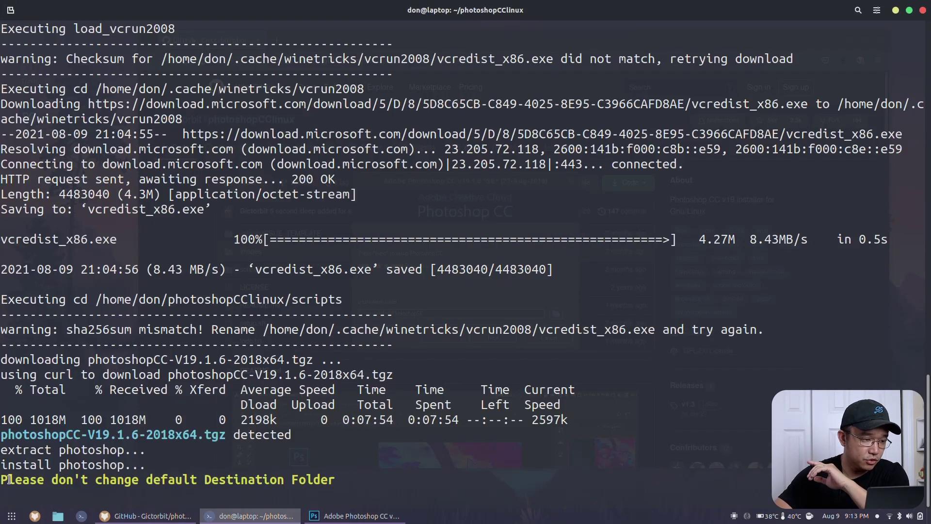
left_click_drag(9, 479, 149, 488)
left_click(148, 488)
left_click(354, 516)
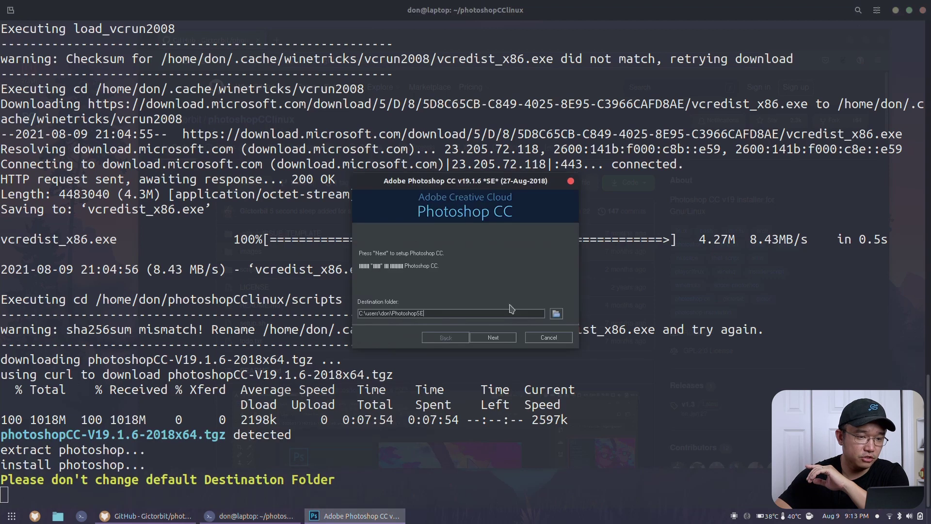
left_click(493, 338)
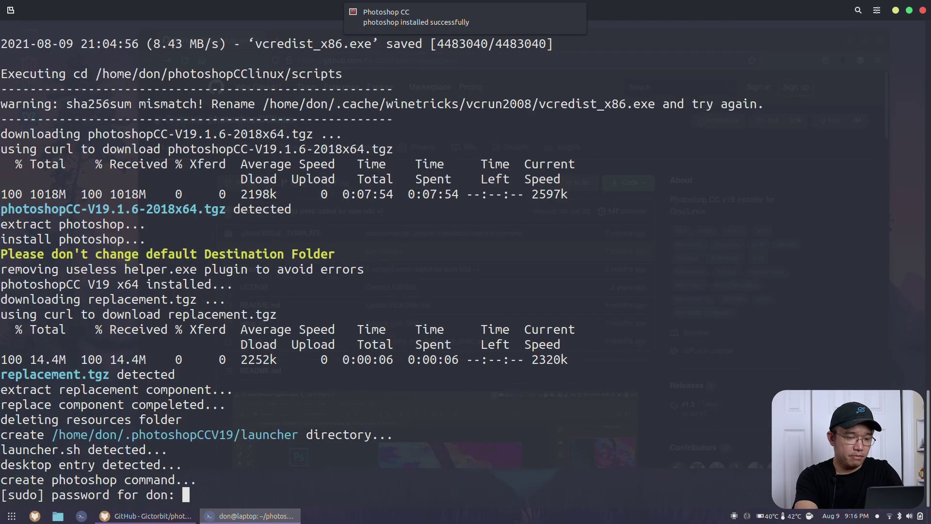
Submit the sudo password to finish the installation, then show the applications overview
key("Return")
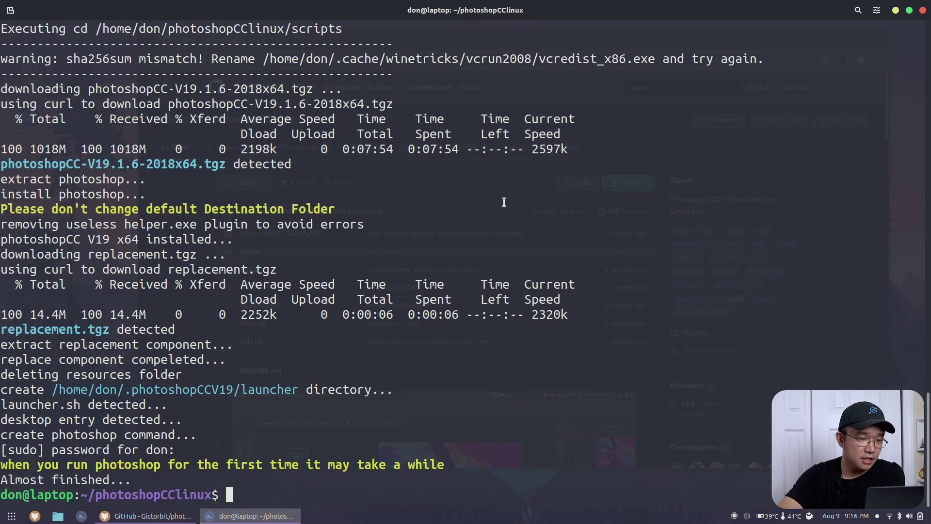
left_click(12, 516)
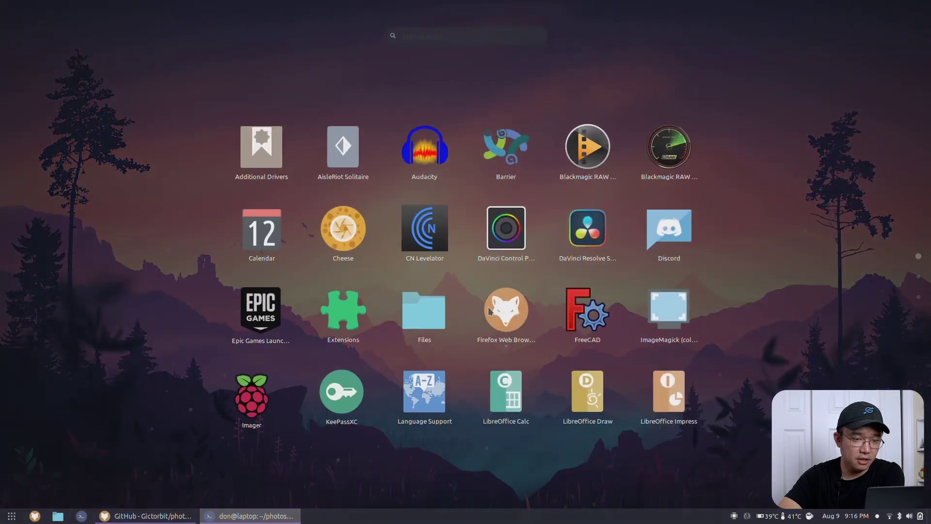
Page through the app grid and launch the Photoshop CC icon
scroll(490, 311, "down", 2)
scroll(490, 310, "up", 1)
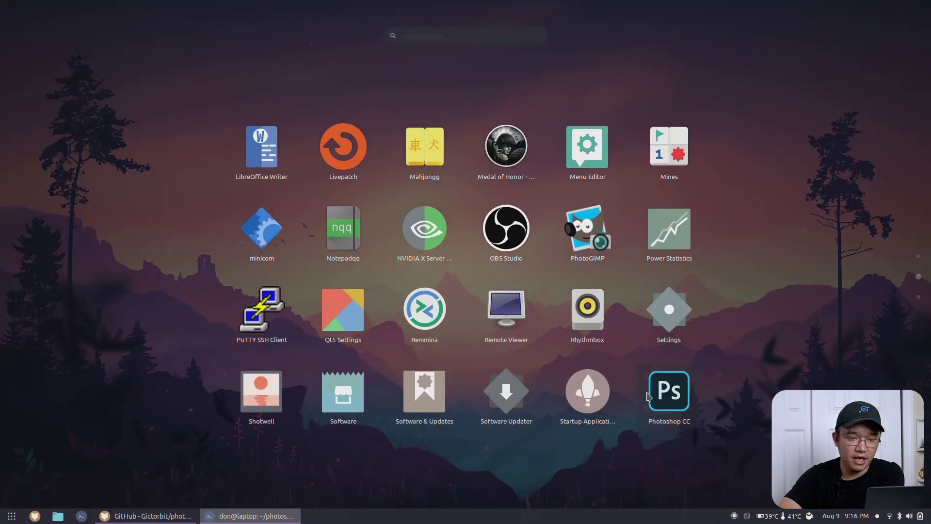
left_click(677, 392)
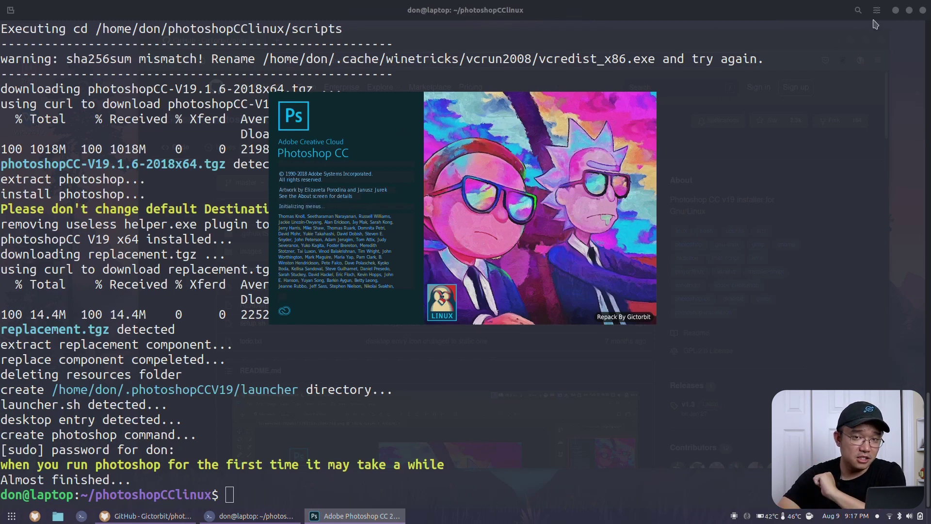
Minimize the terminal, dismiss the Start and Libraries extension errors, and collapse the Learn panel
left_click(895, 10)
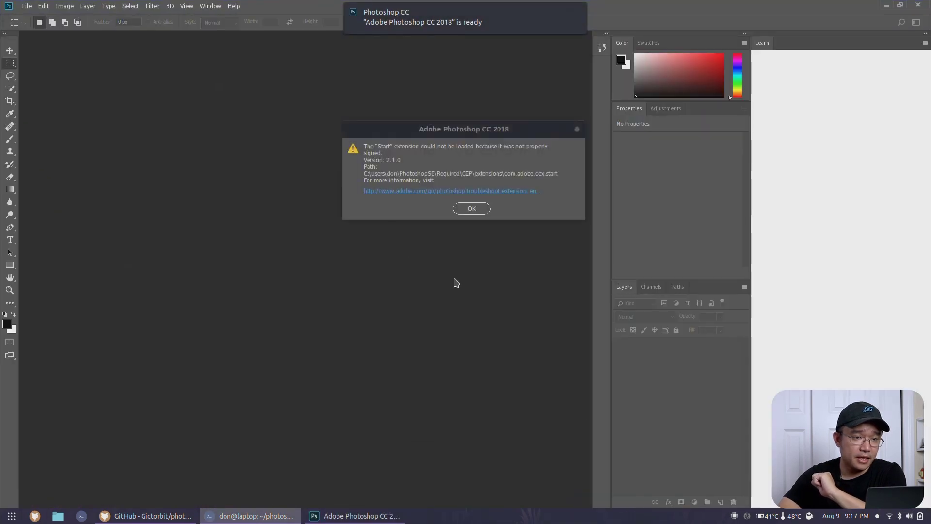
left_click(471, 209)
left_click(492, 202)
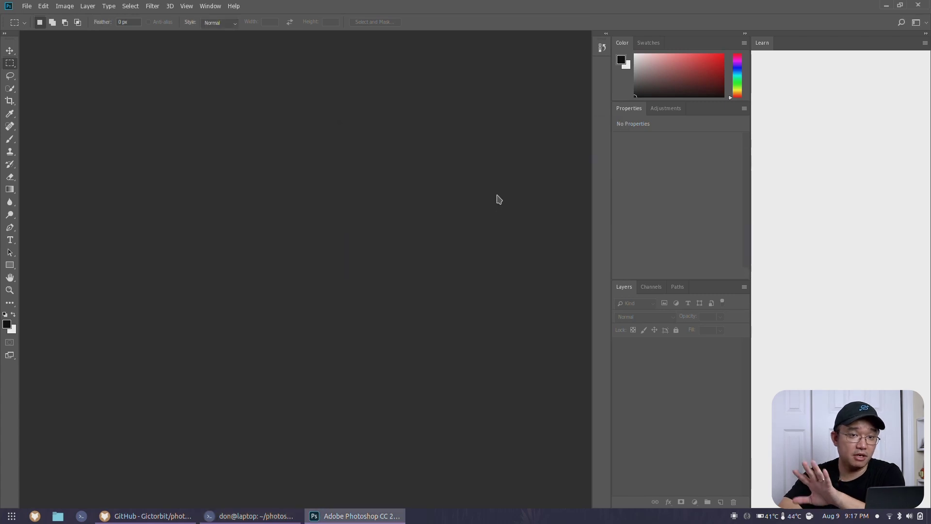
left_click(924, 37)
left_click(109, 6)
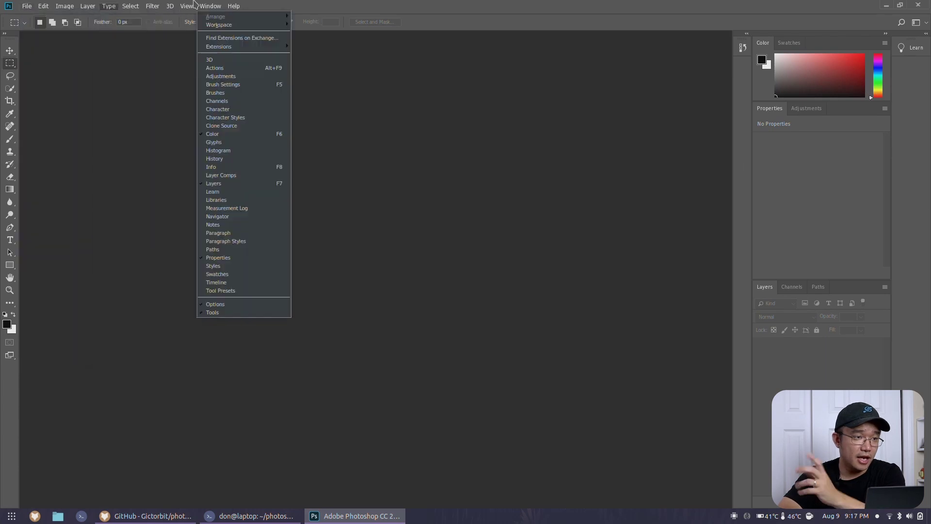
Use File > Open to browse from / through home, the user folder and Videos to IMG_0256.JPG
left_click(31, 6)
left_click(30, 5)
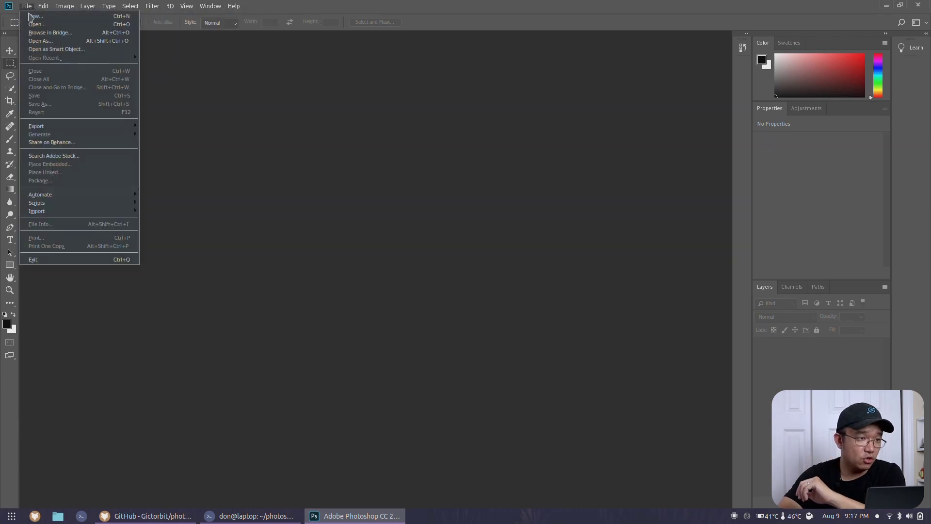
left_click(34, 23)
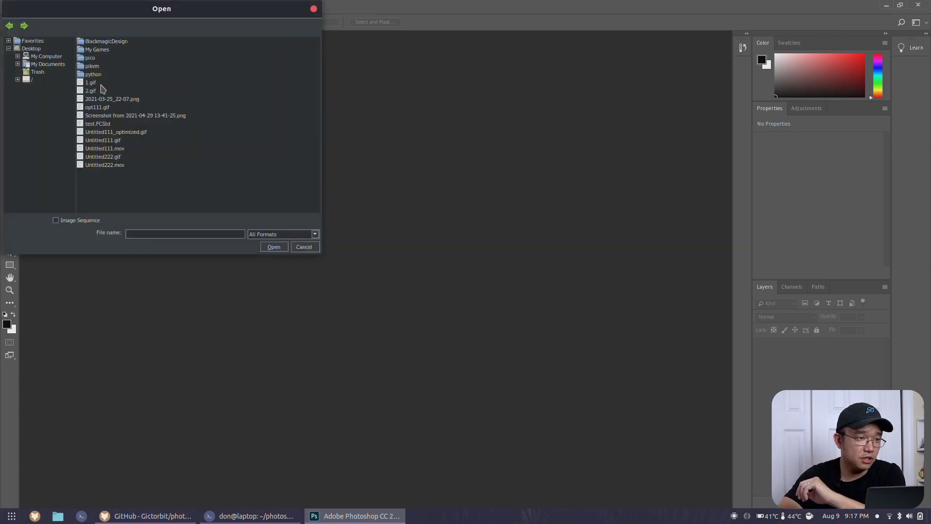
left_click(32, 79)
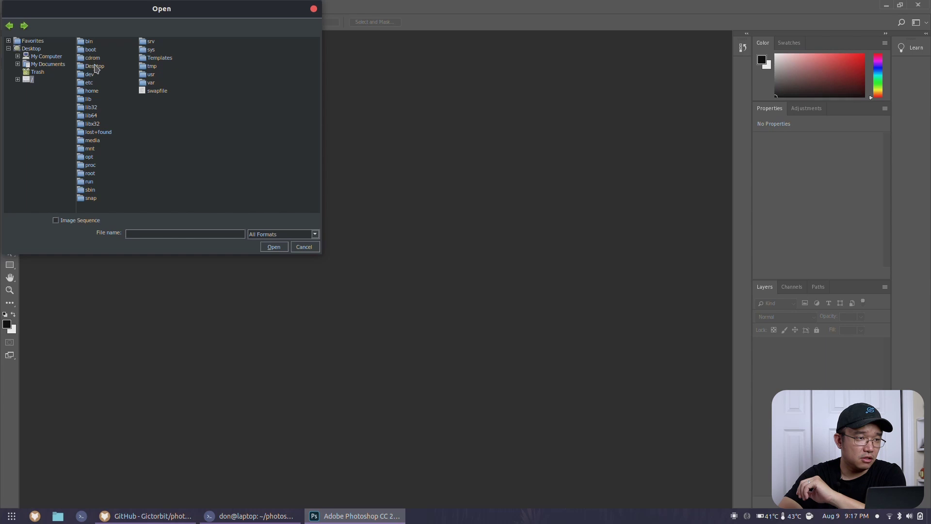
double_click(90, 91)
double_click(89, 43)
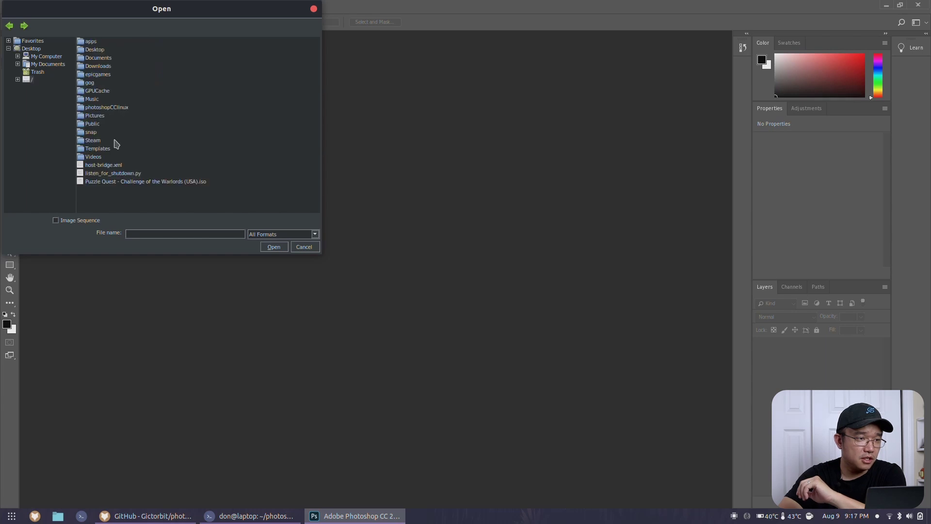
double_click(92, 156)
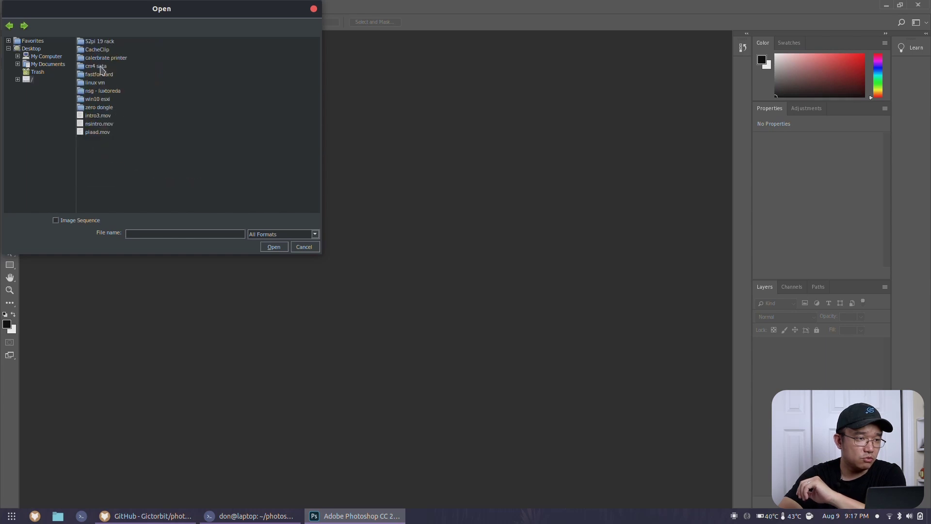
double_click(101, 70)
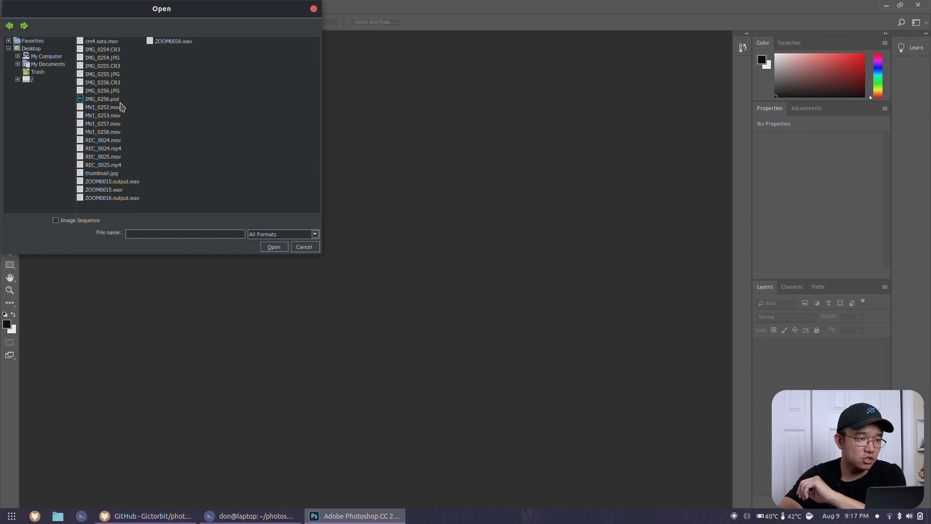
double_click(111, 91)
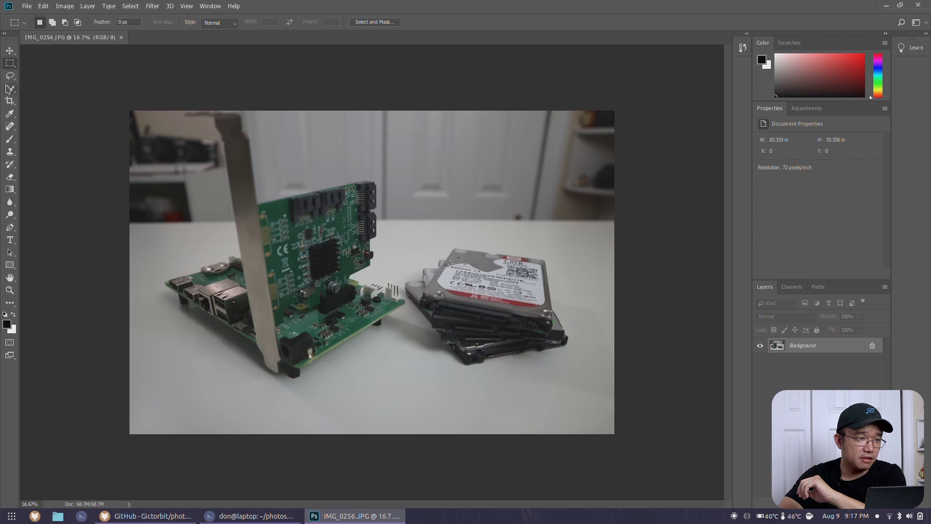
Unlock the Background layer into an editable Layer 0 using the Move tool
left_click(9, 50)
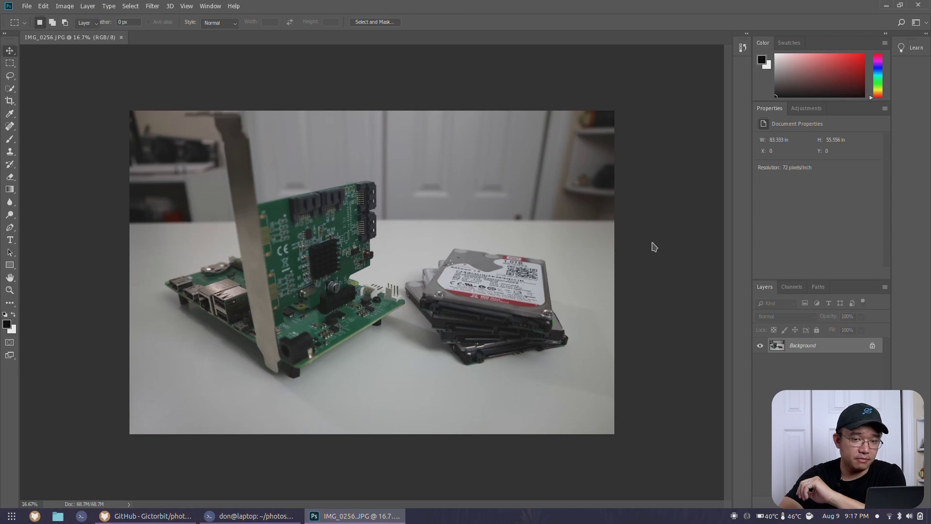
left_click(873, 347)
mouse_move(362, 260)
left_mouse_down()
mouse_move(303, 265)
mouse_move(384, 261)
mouse_move(348, 267)
mouse_move(371, 259)
mouse_move(361, 260)
left_mouse_up()
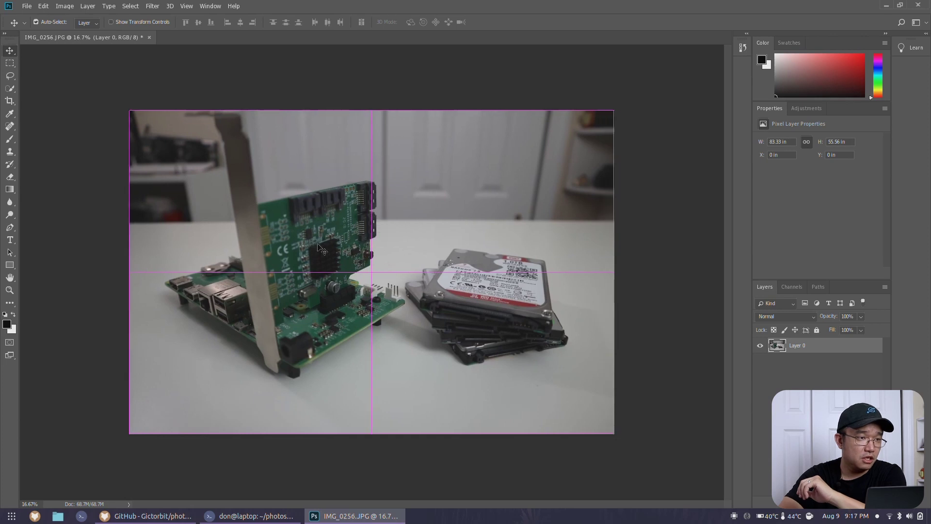
left_click(72, 5)
left_click(397, 92)
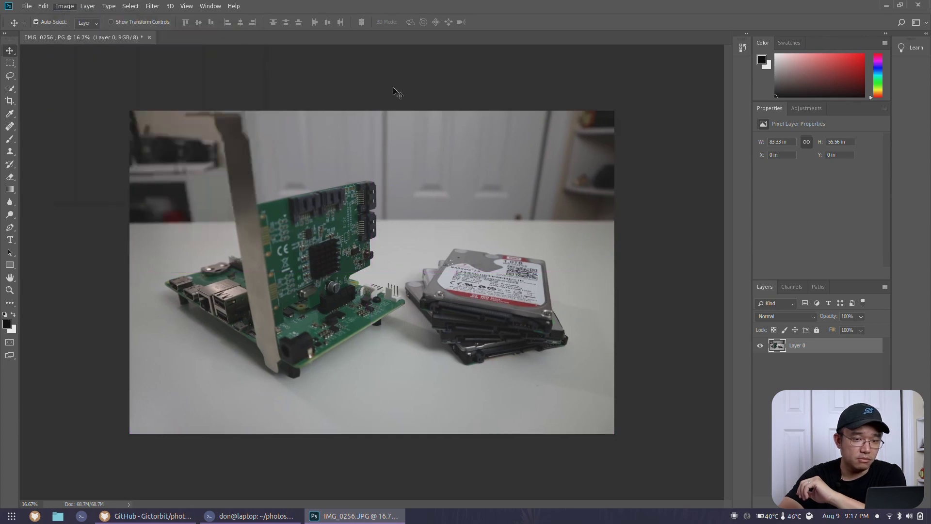
Add an Exposure adjustment layer and raise the exposure slider to brighten the photo
left_click(837, 509)
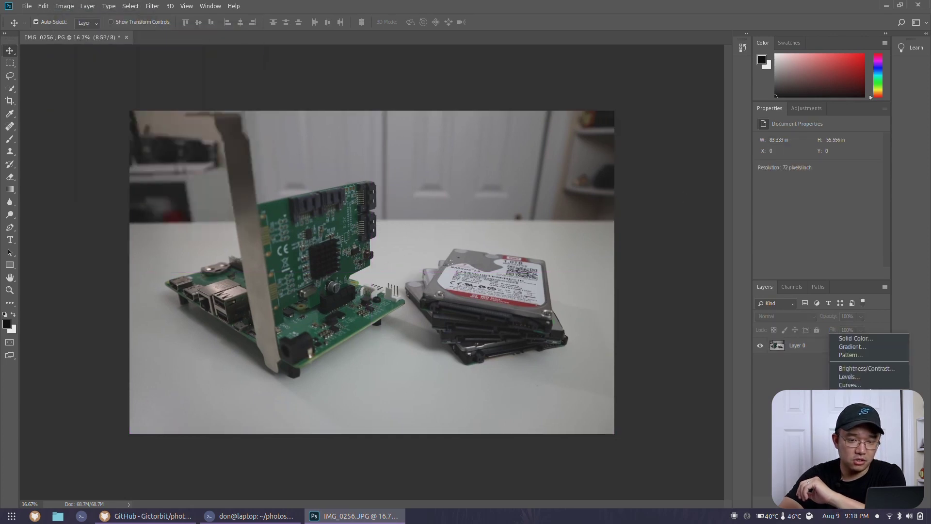
left_click(853, 393)
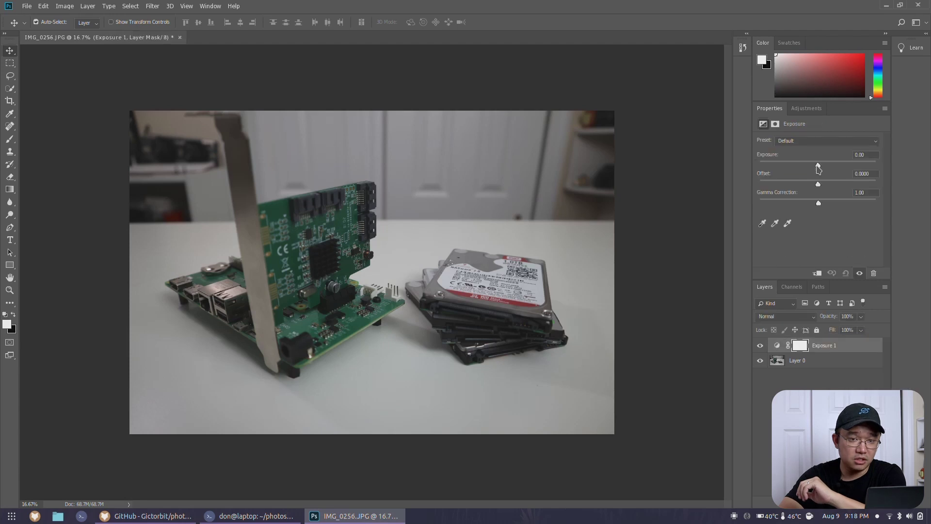
mouse_move(819, 168)
left_mouse_down()
mouse_move(839, 168)
mouse_move(820, 168)
mouse_move(829, 170)
left_mouse_up()
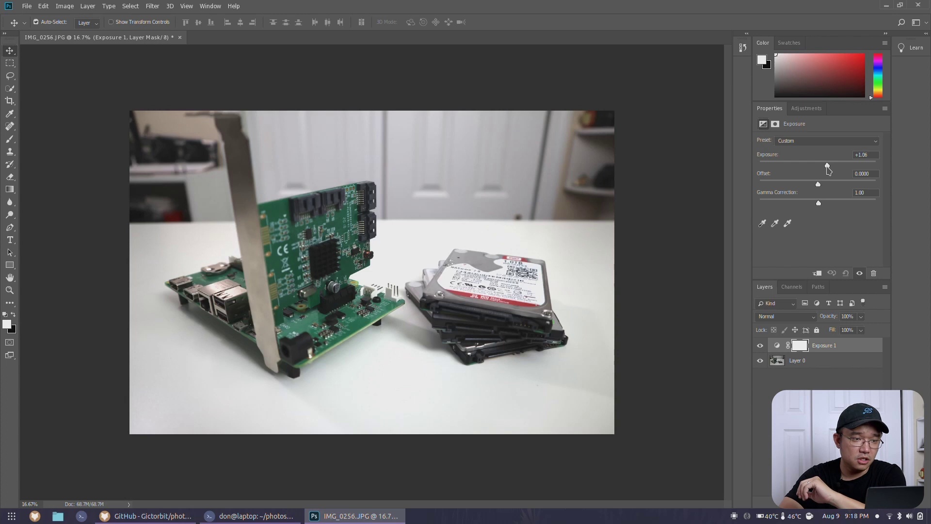
left_click(690, 412)
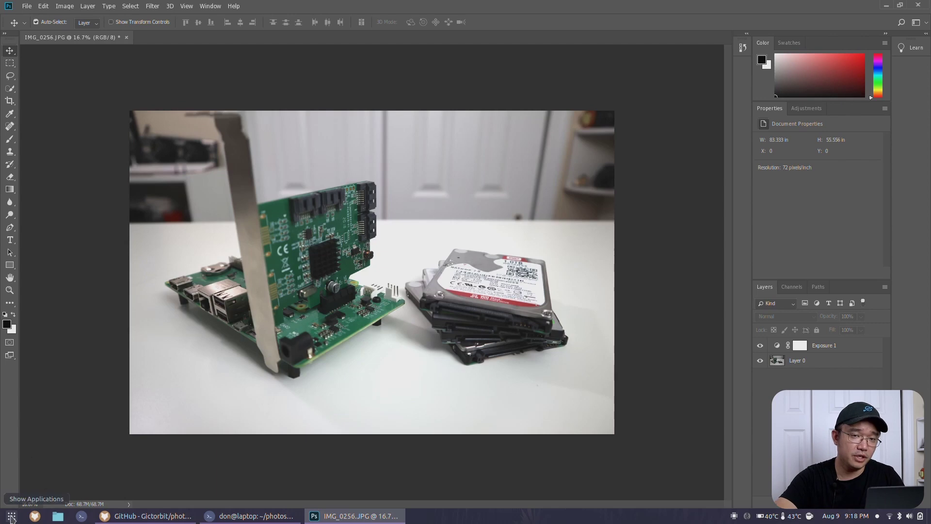
Minimize Photoshop, launch PhotoGIMP from an app search for 'phot', then minimize Firefox
left_click(886, 5)
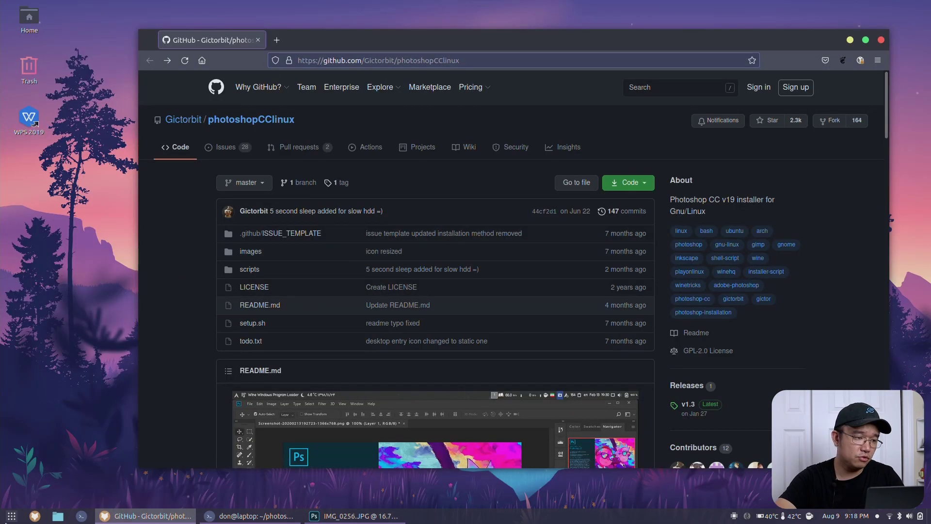
left_click(12, 515)
type("phot")
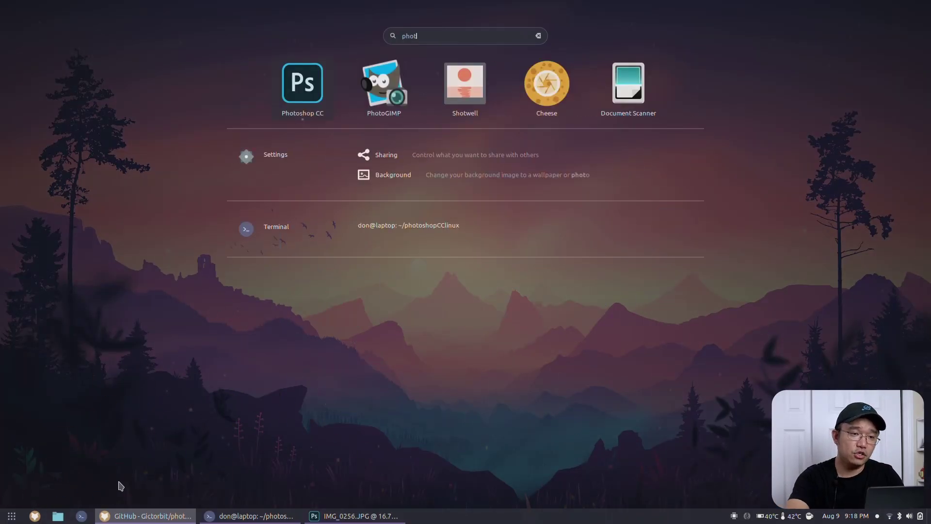
left_click(384, 84)
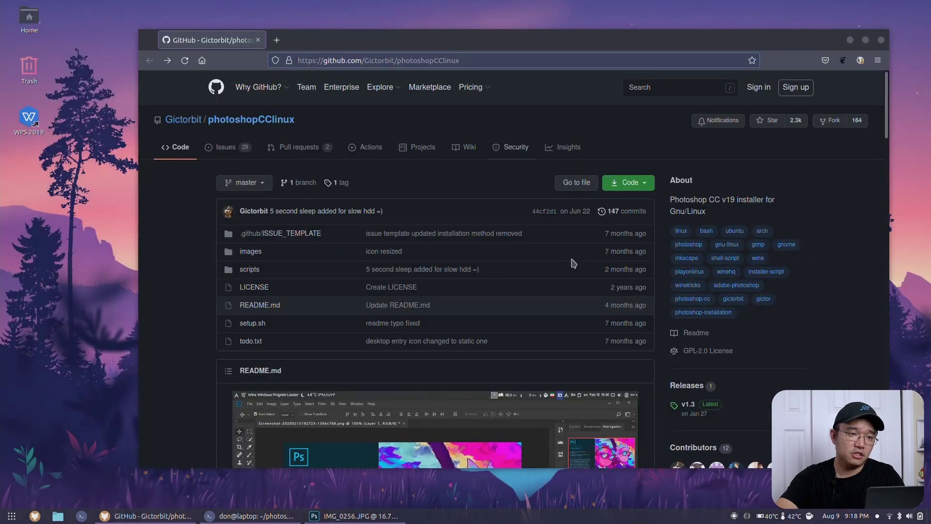
left_click(850, 40)
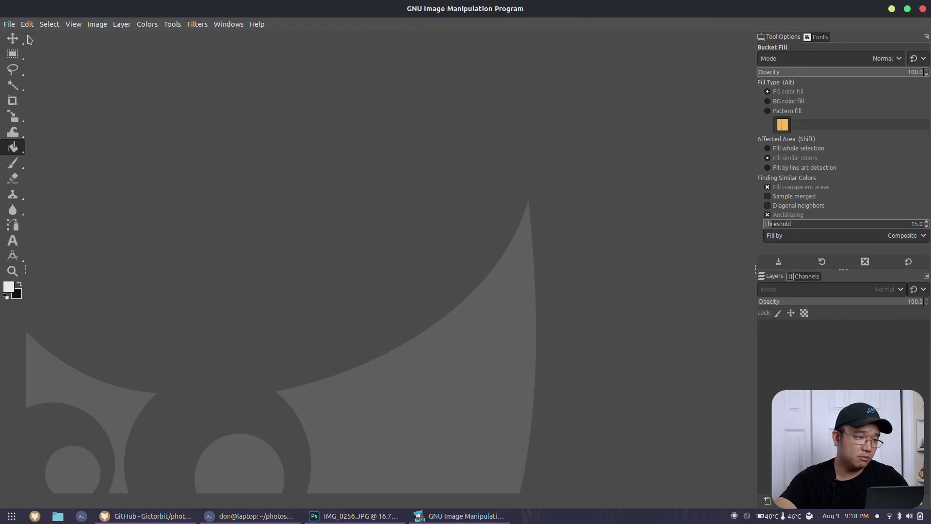
Switch GIMP to the Move tool, then Rectangle Select (R), and minimize PhotoGIMP
left_click(12, 37)
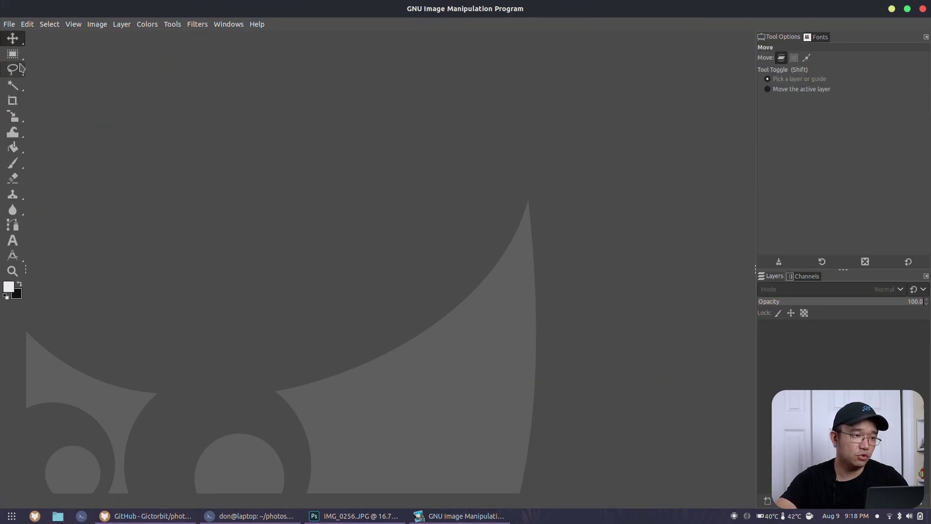
key("r")
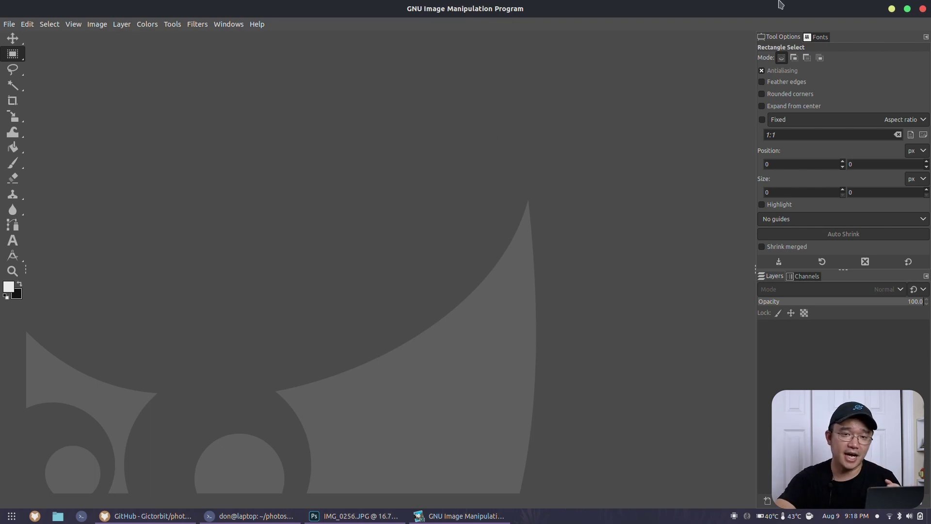
left_click(892, 9)
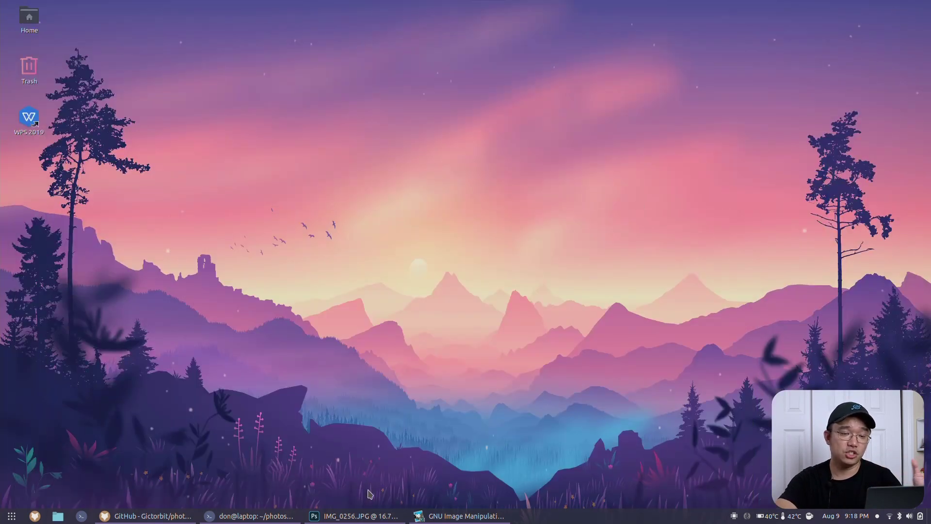
Restore the Photoshop window showing IMG_0256.JPG from the taskbar
mouse_move(383, 520)
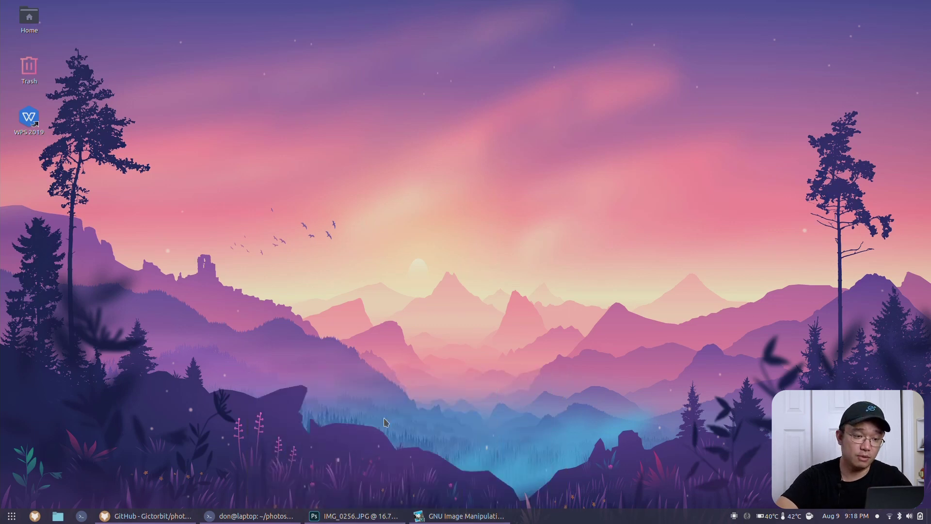
left_click(354, 516)
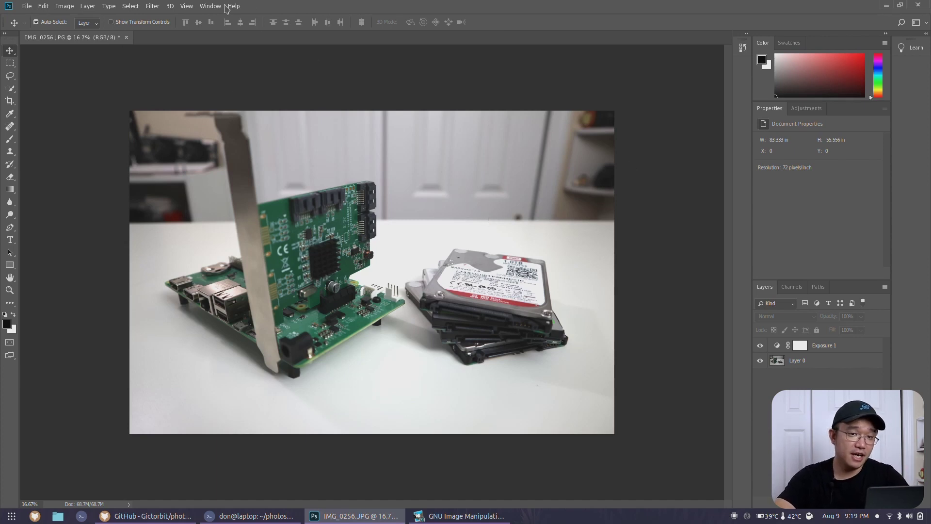
Bring the terminal forward and rerun ./setup.sh, choosing option 2 for Camera Raw
left_click(886, 6)
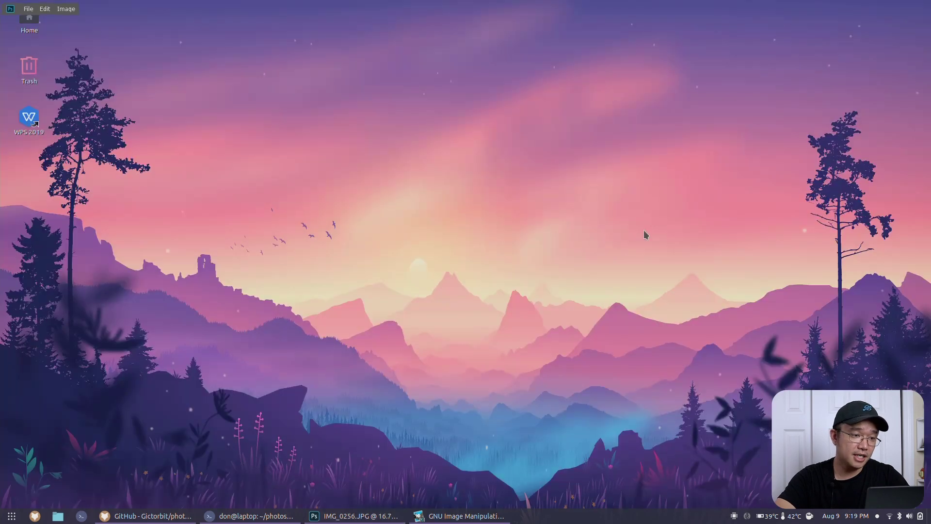
left_click(354, 515)
left_click(266, 517)
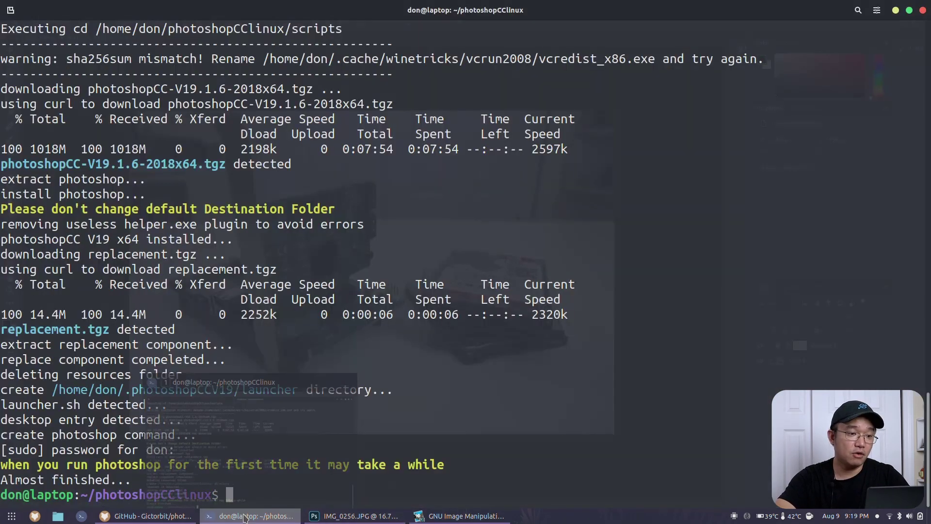
left_click(266, 517)
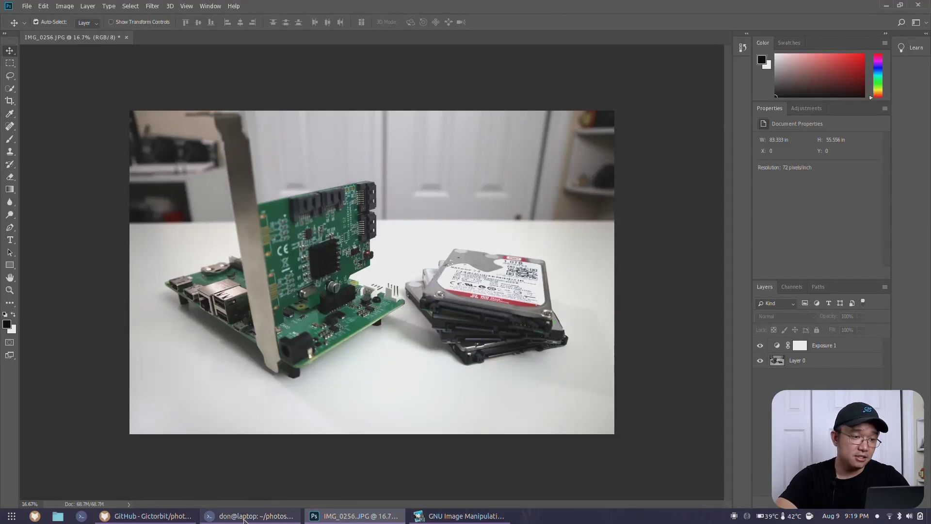
left_click(217, 515)
key("Up")
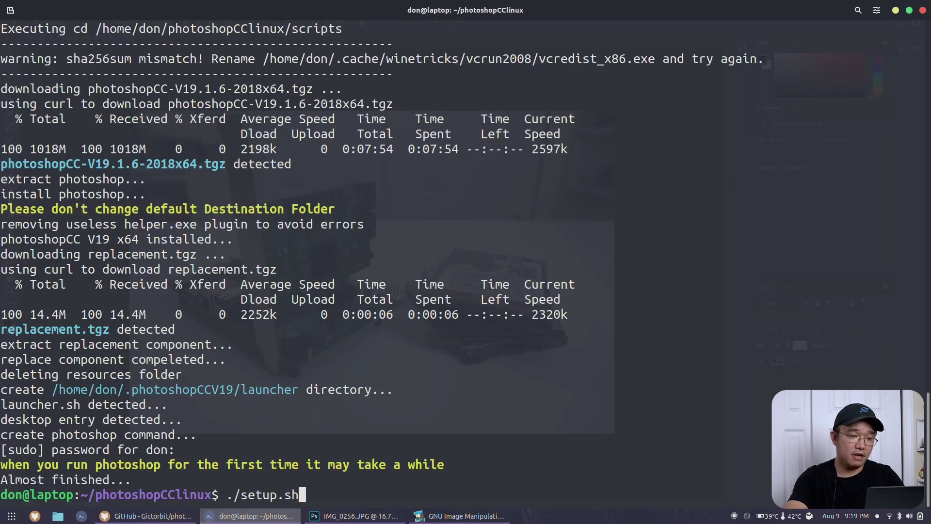
key("Return")
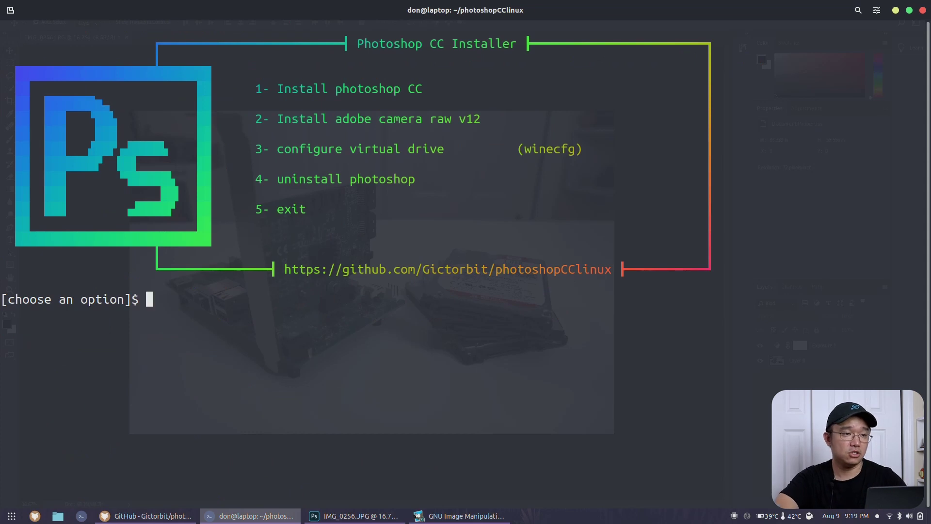
type("2")
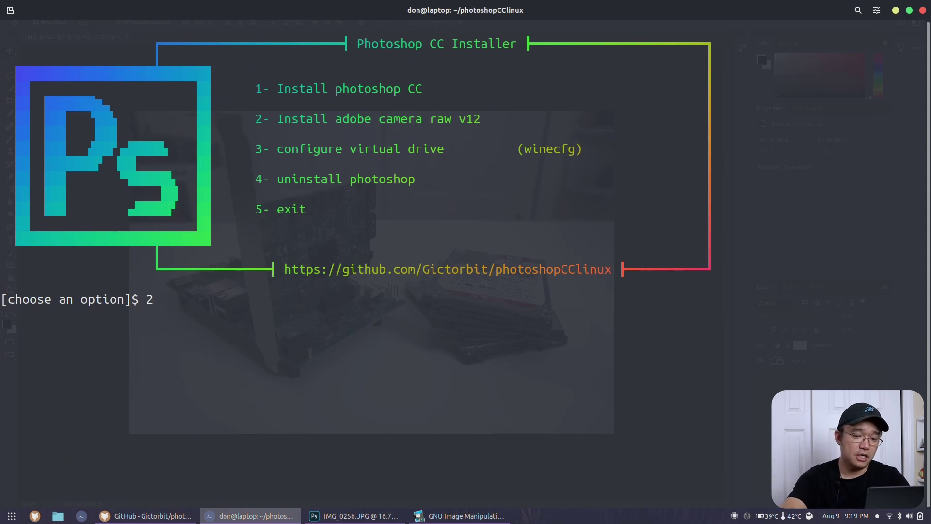
key("Return")
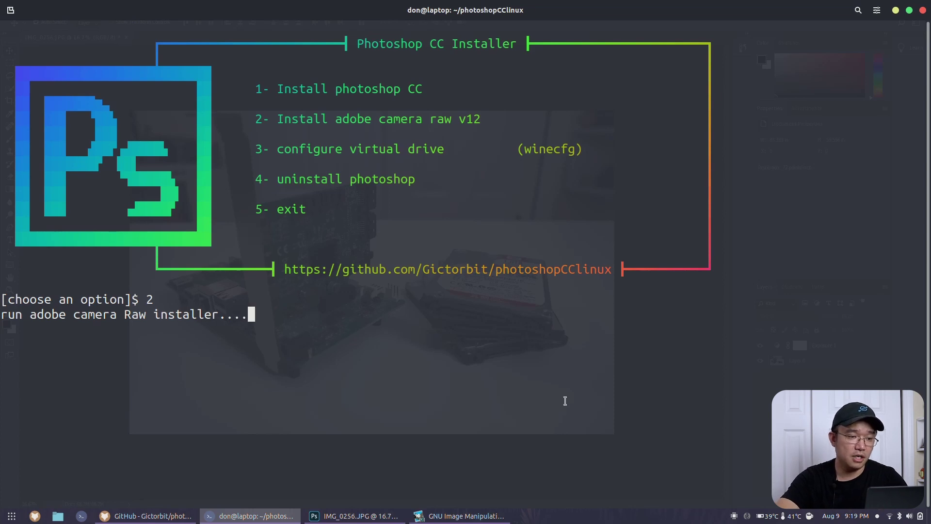
Quit Photoshop without saving and start the Camera Raw v12 installation
left_click(354, 516)
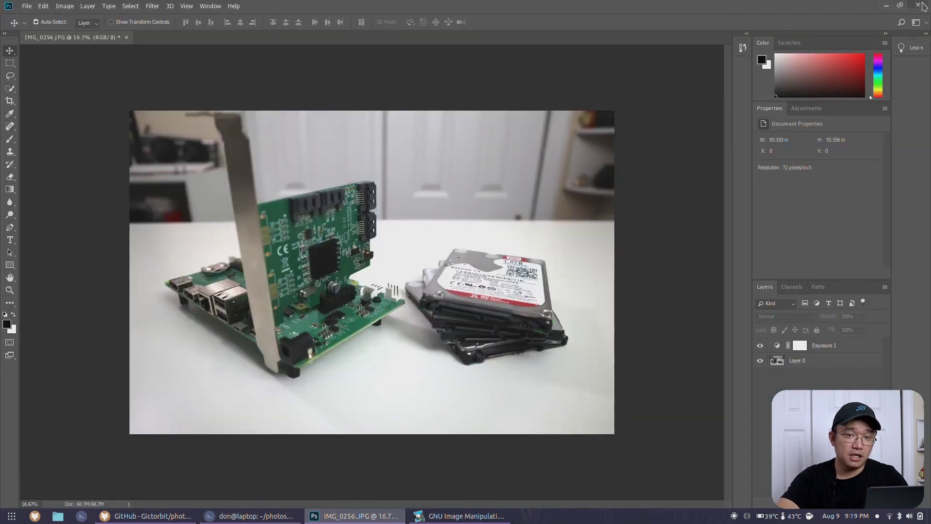
left_click(919, 4)
left_click(461, 190)
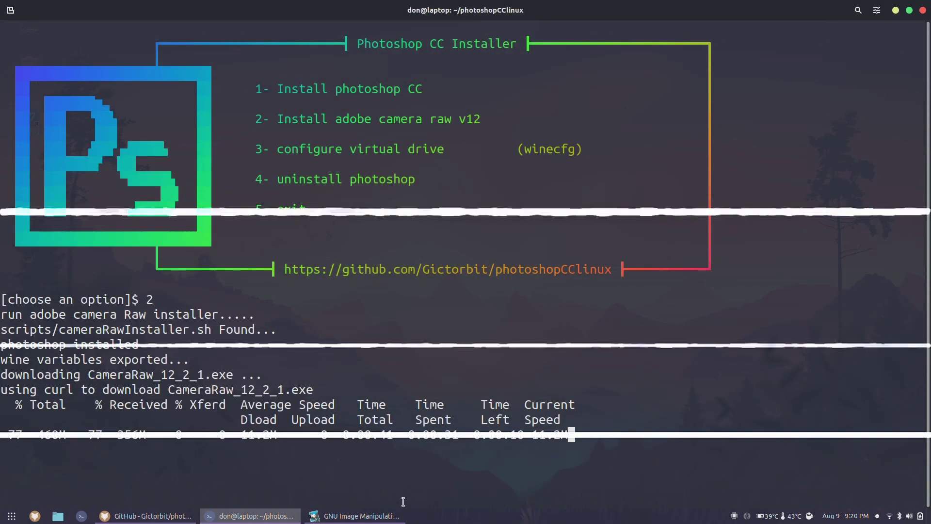
left_click(520, 335)
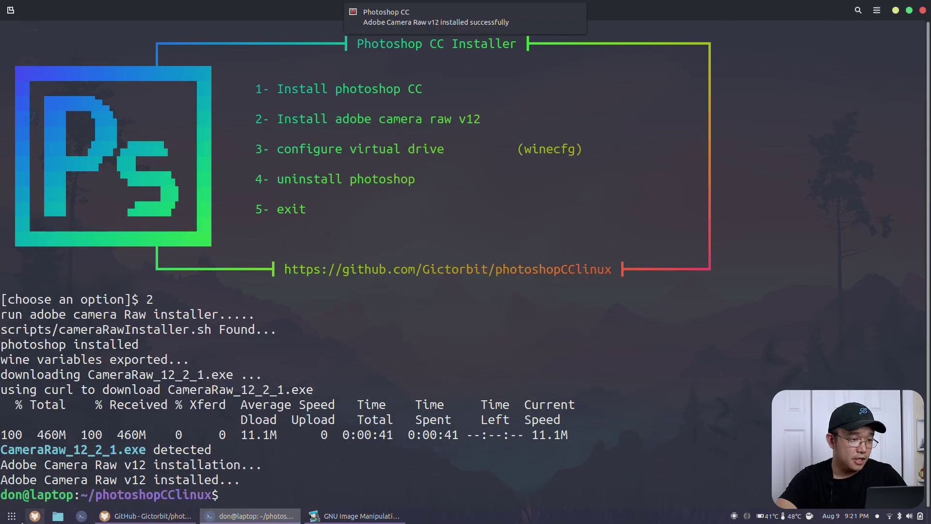
Relaunch Photoshop CC from its icon in the Show Applications grid
left_click(10, 515)
scroll(553, 327, "down", 5)
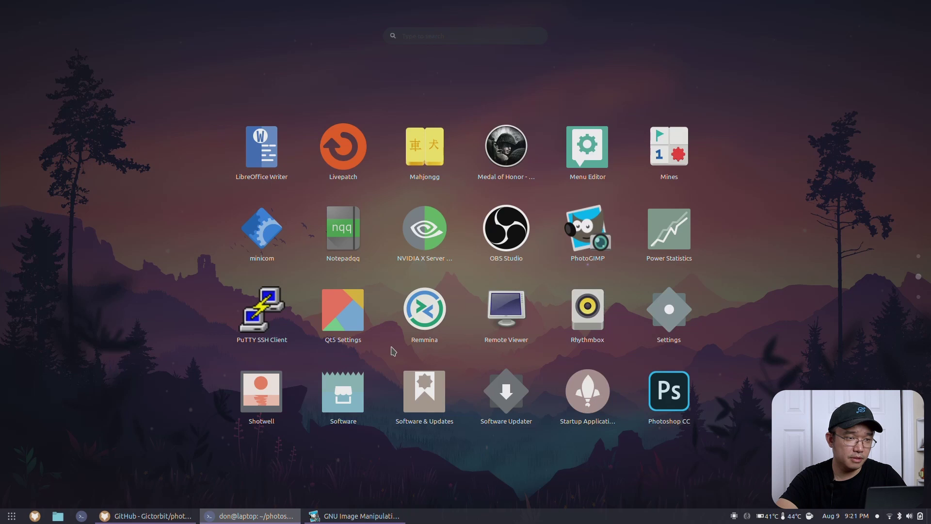
scroll(393, 350, "up", 1)
scroll(684, 407, "down", 1)
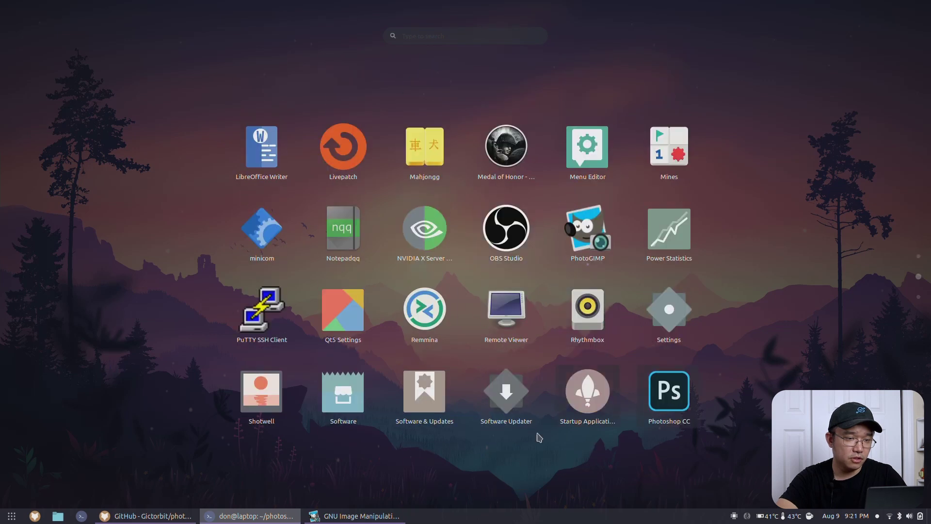
left_click(654, 384)
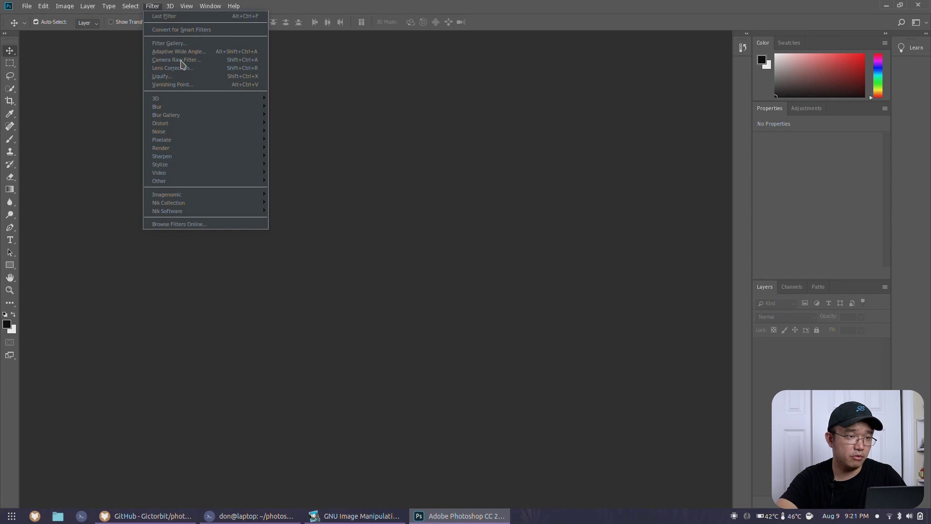
Open the raw file IMG_0256.CR3 through File > Open
left_click(416, 125)
left_click(27, 6)
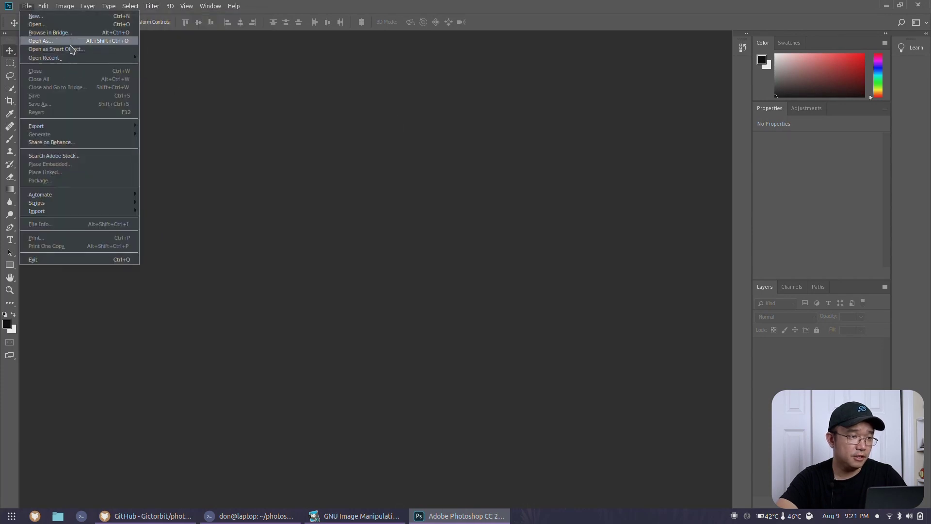
left_click(48, 40)
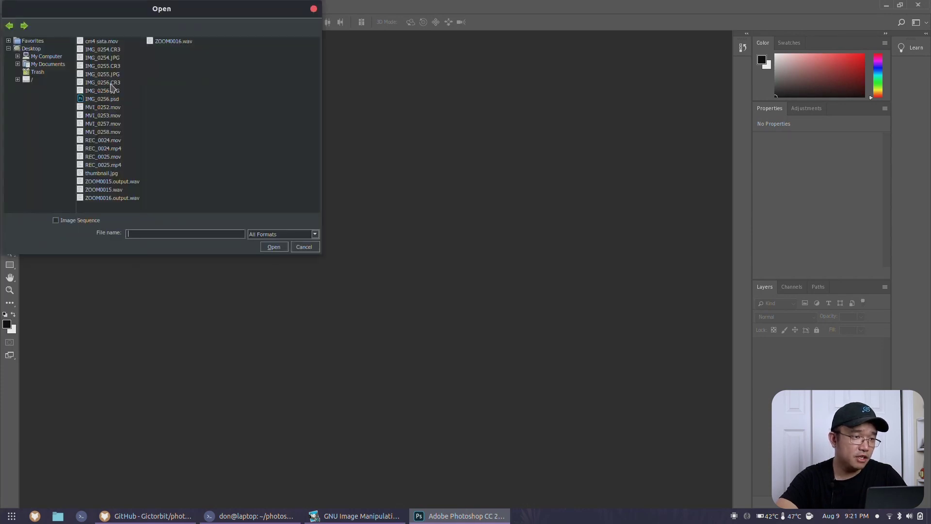
left_click(104, 83)
left_click(274, 247)
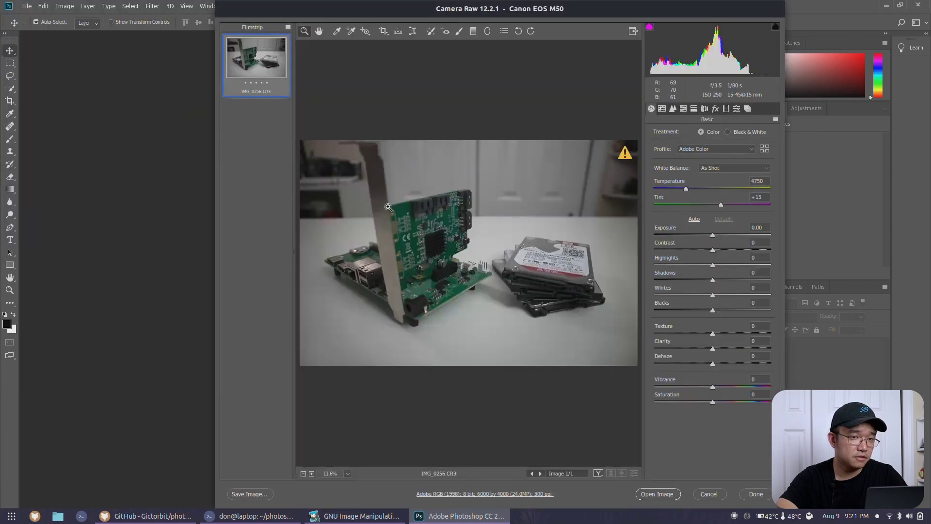
Dismiss the Camera Raw welcome screen and send the image on into Photoshop
left_click(584, 386)
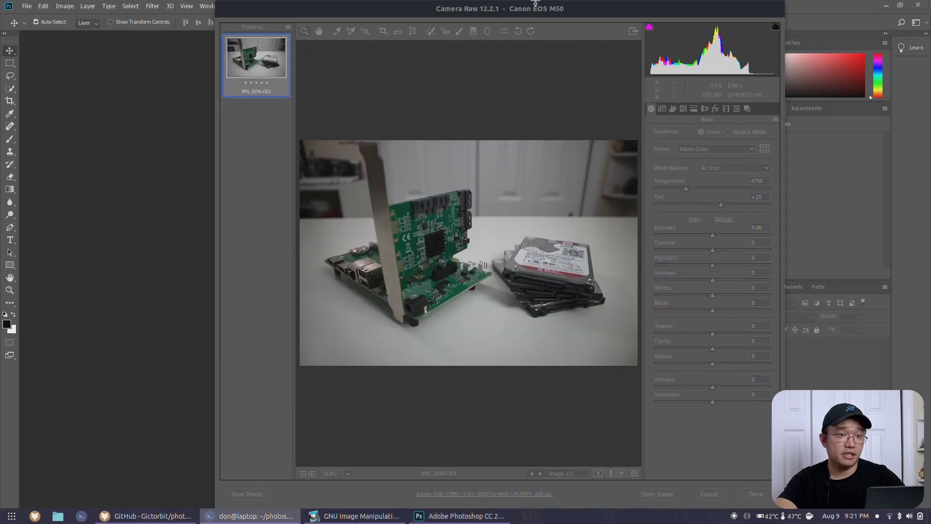
left_click_drag(551, 9, 483, 16)
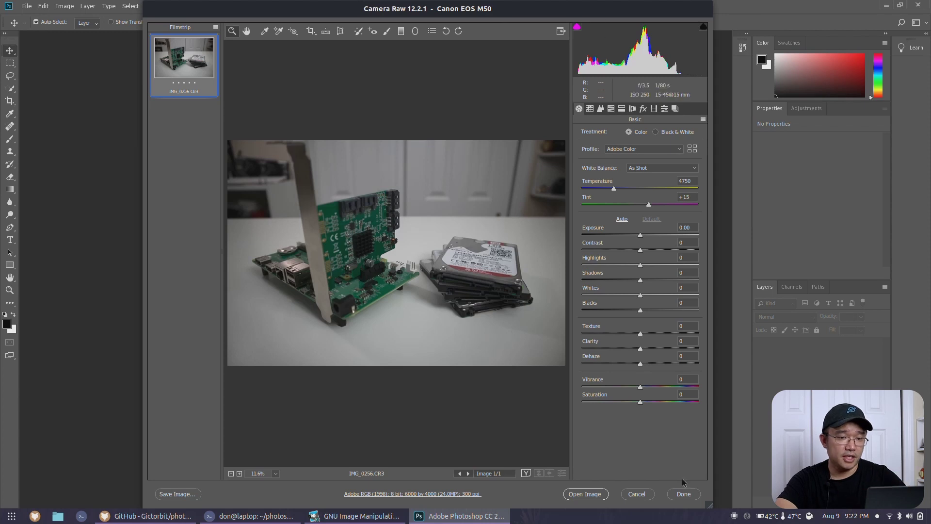
left_click(637, 495)
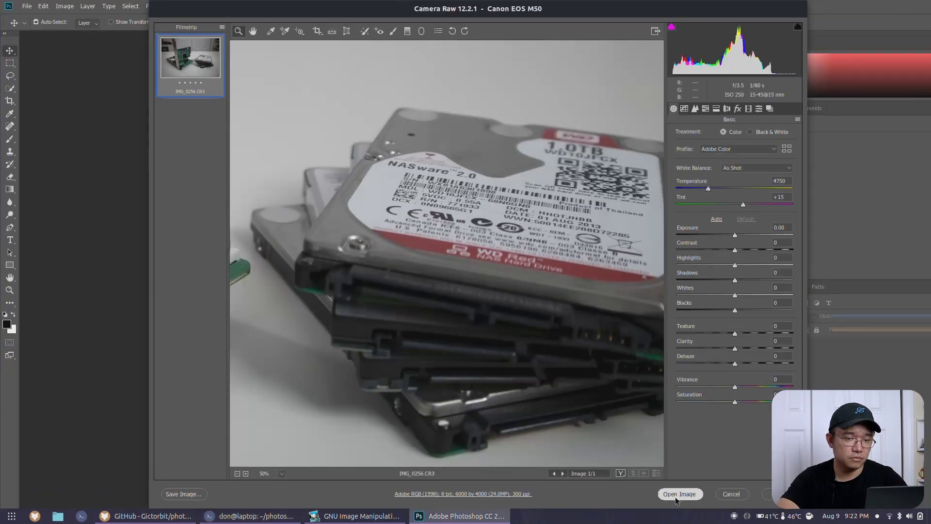
left_click(675, 497)
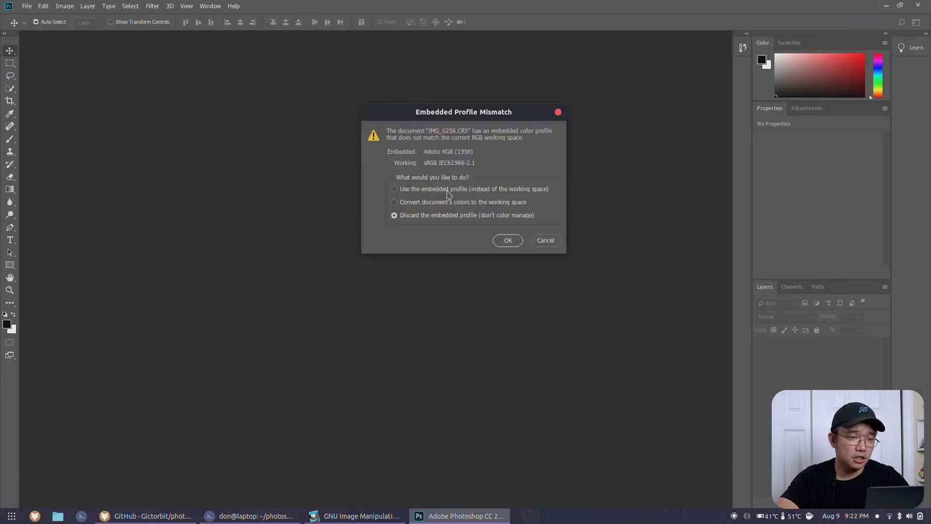
Accept the embedded profile to open IMG_0256.CR3, then cancel out of Camera Raw Filter
left_click(507, 241)
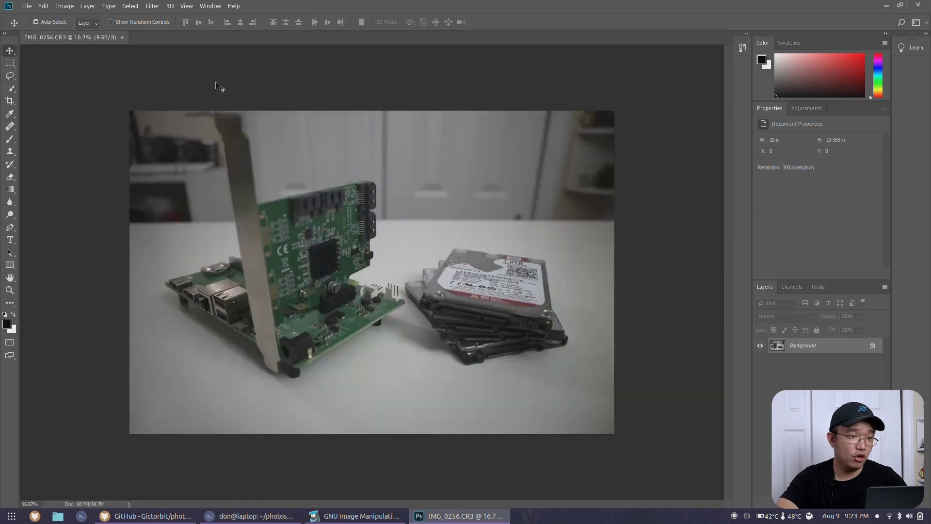
left_click(184, 6)
mouse_move(151, 8)
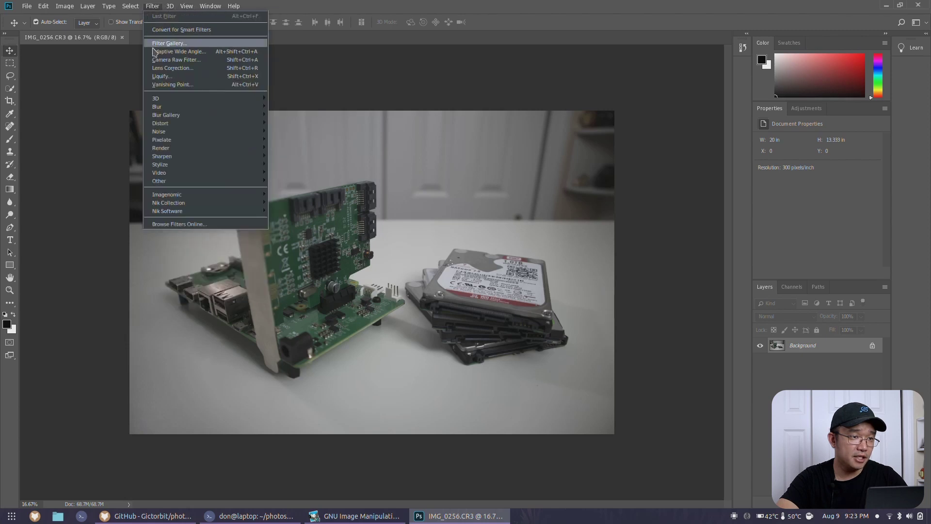
left_click(188, 62)
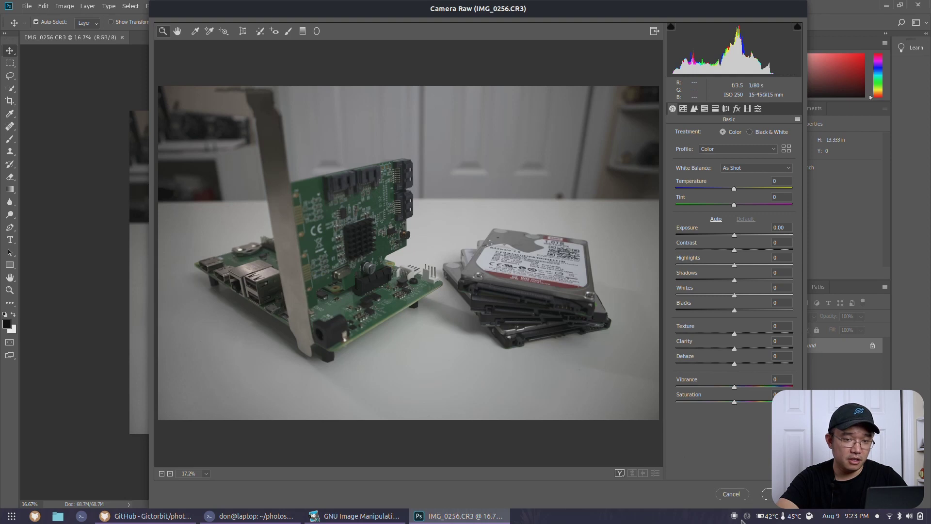
left_click(727, 495)
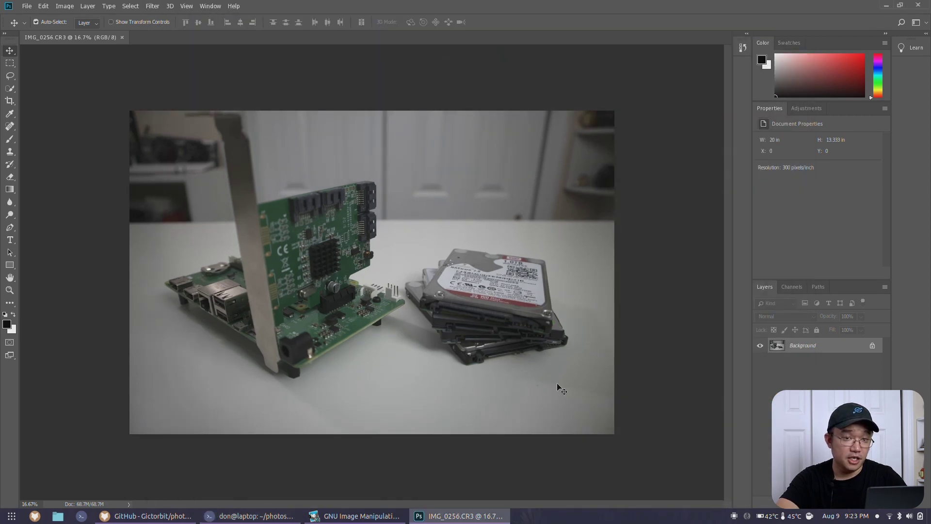